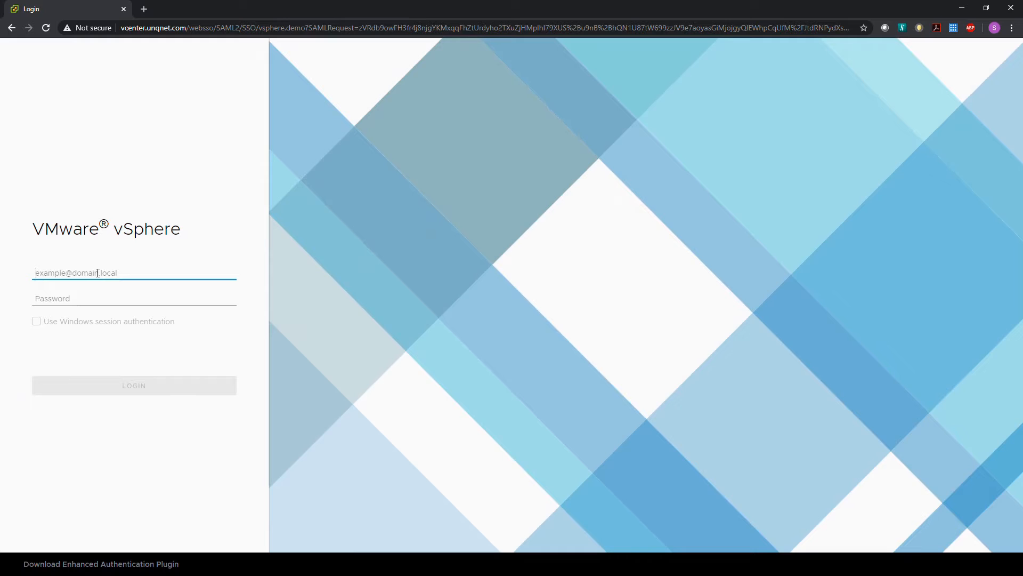
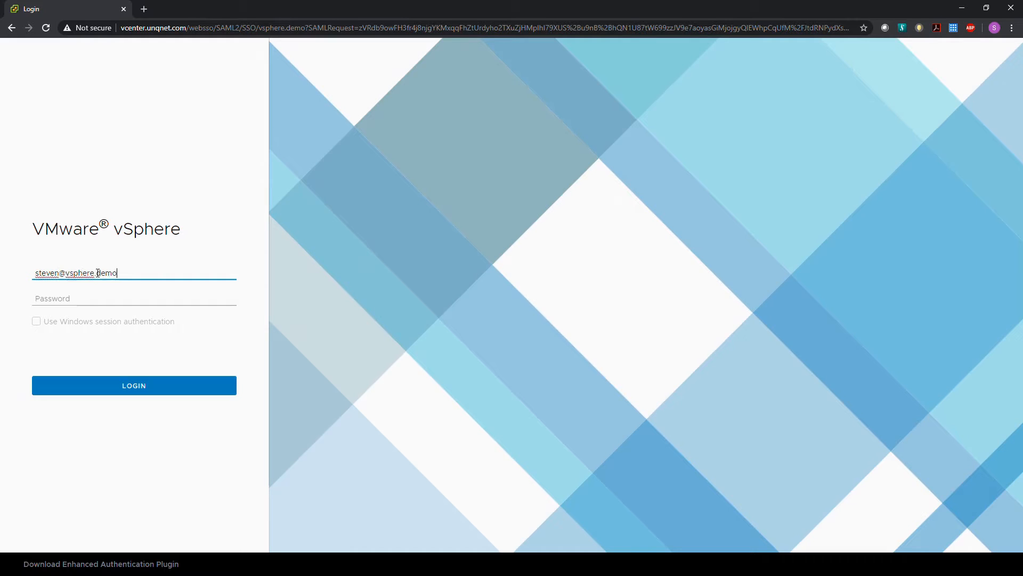
# Sign in to the VMware vSphere login page with the account's username and password.
pyautogui.press('Tab')
pyautogui.write('VMware1!')
pyautogui.press('Return')
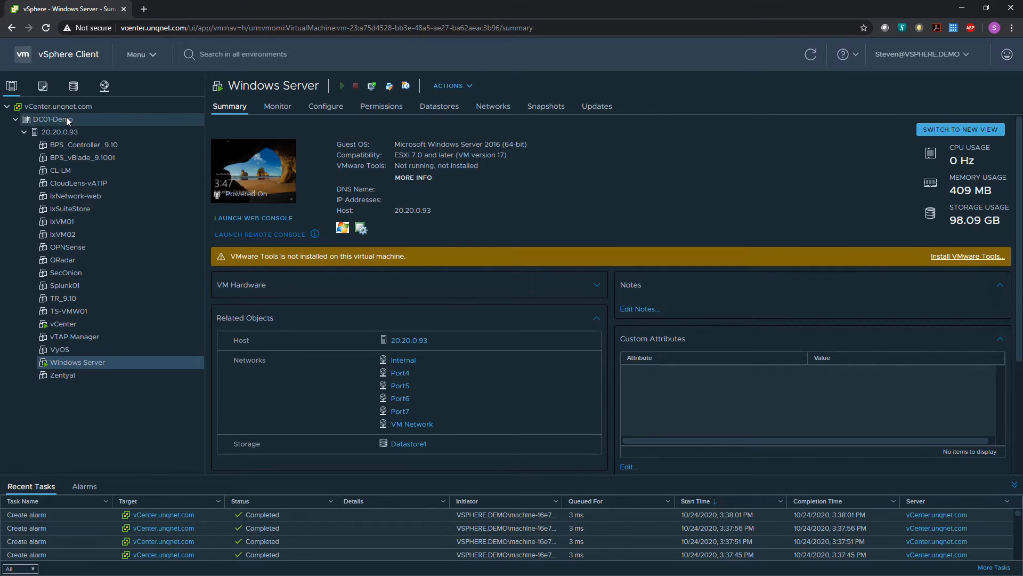
# Start deploying an OVF template in DC01-Demo from the local file Ixia_BreakingPoint_Virtual_Controller_9.10.110_ESXi in the BreakingPoint folder.
pyautogui.rightClick(67, 118)
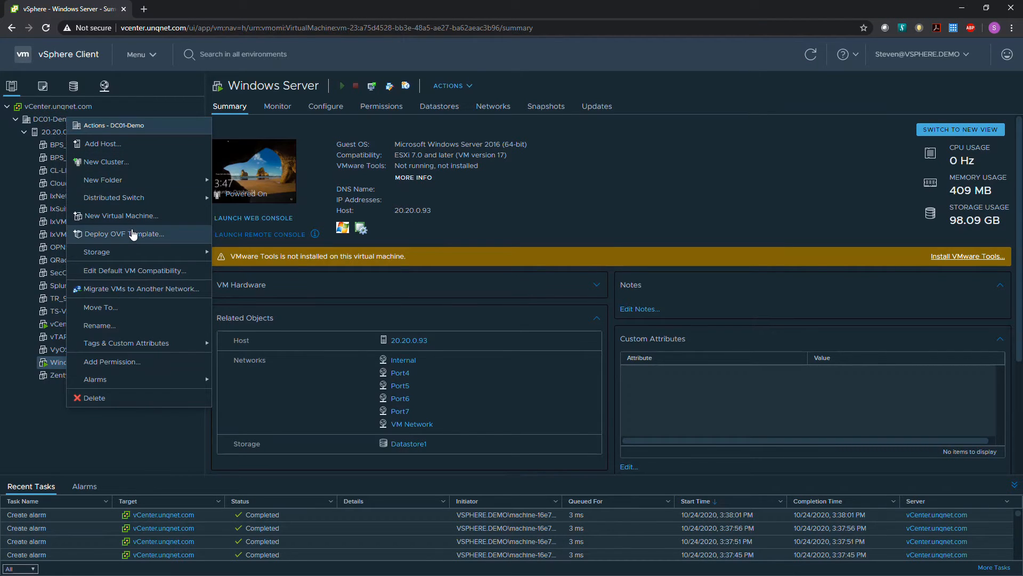
pyautogui.click(132, 235)
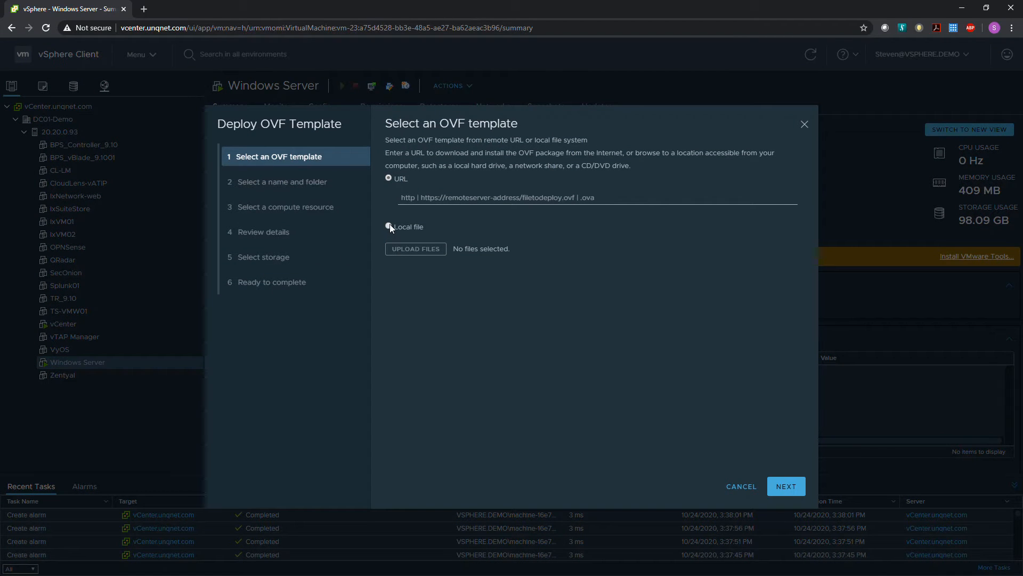
pyautogui.click(388, 226)
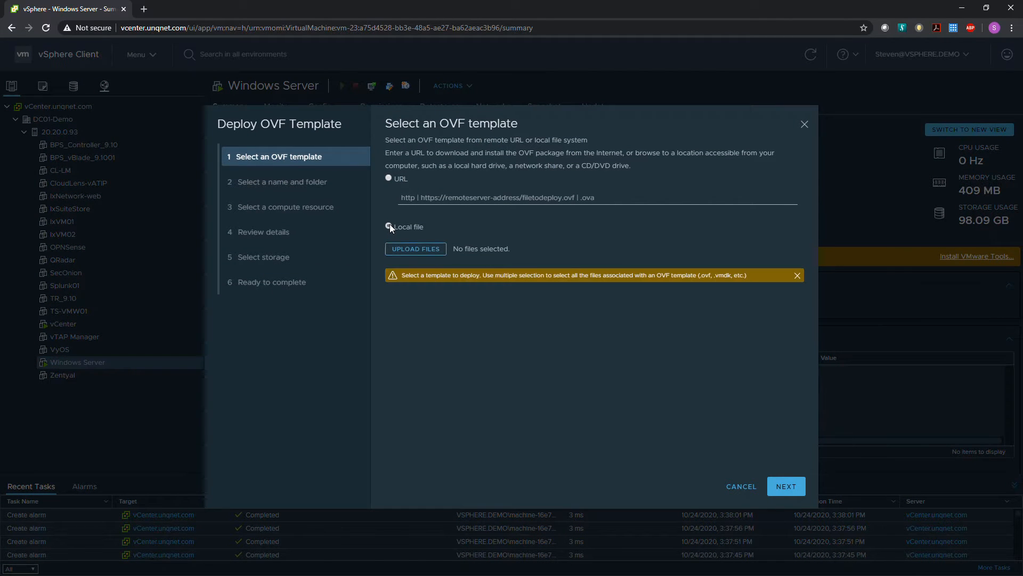
pyautogui.click(406, 252)
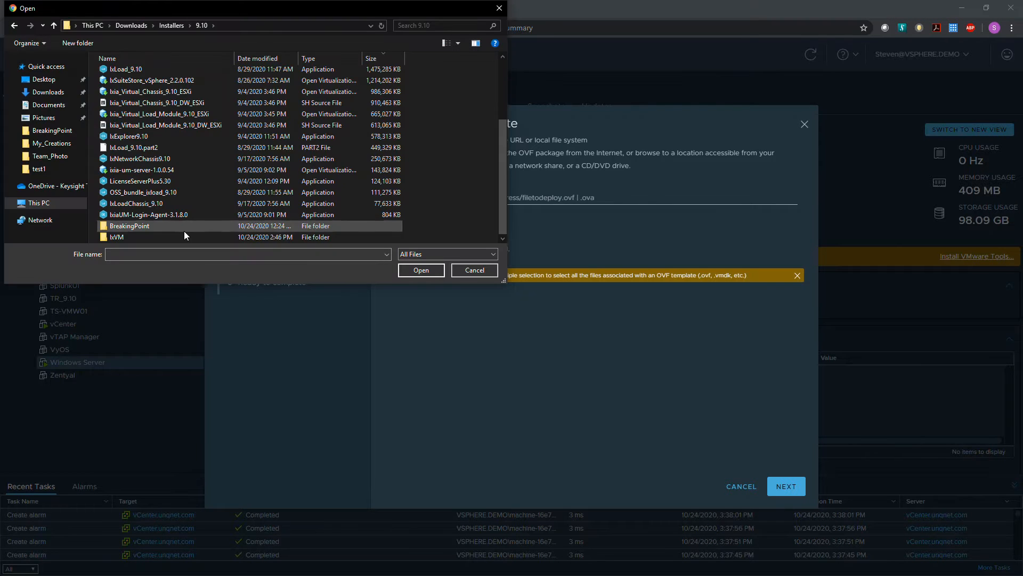
pyautogui.doubleClick(184, 231)
pyautogui.click(192, 85)
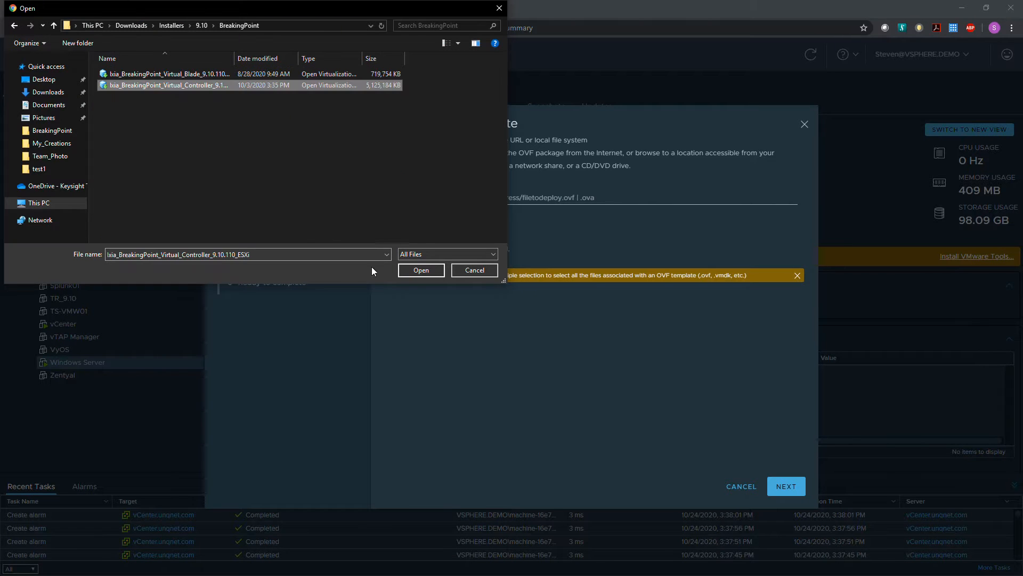
pyautogui.click(422, 271)
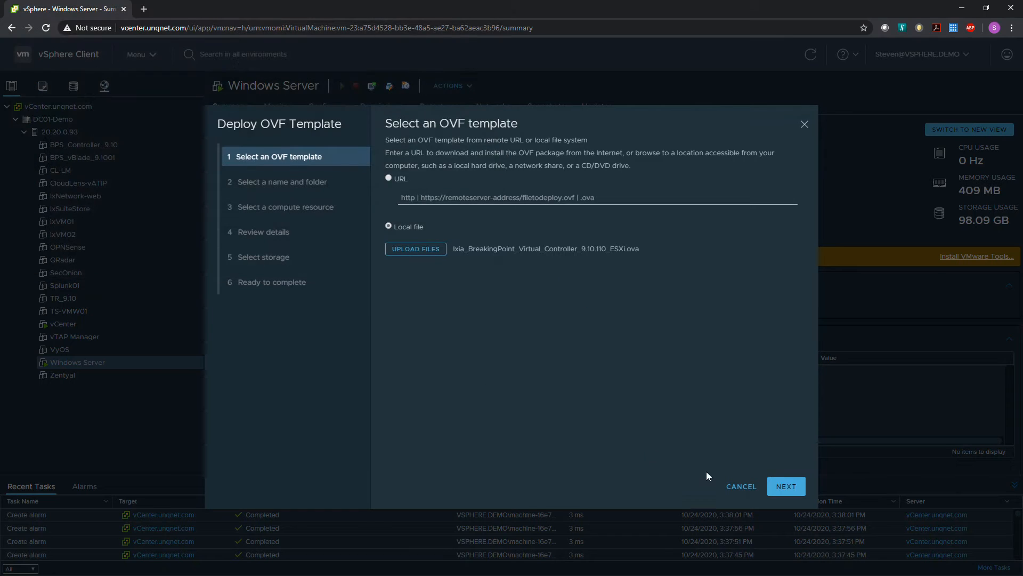
pyautogui.click(786, 486)
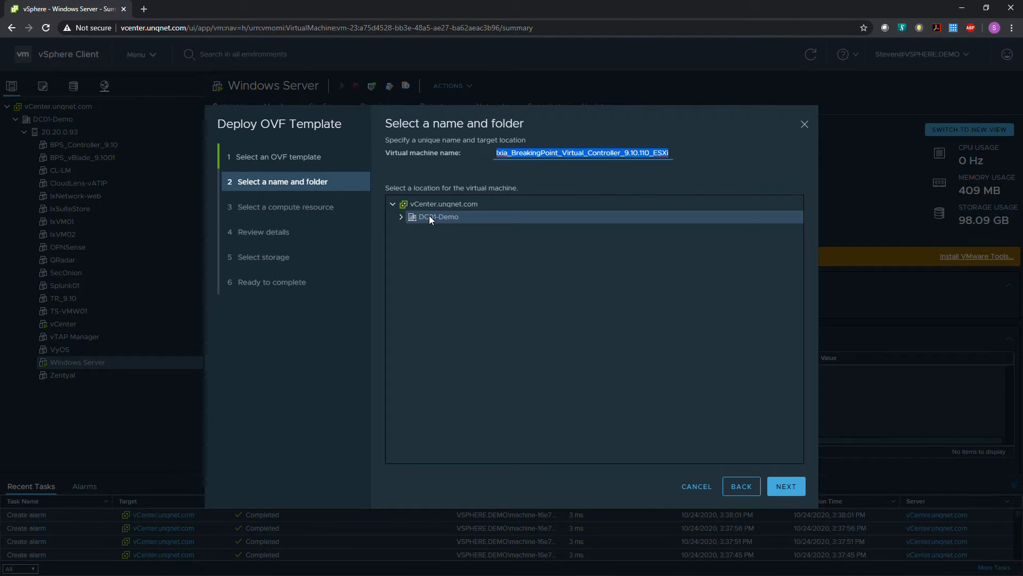
# Keep the default virtual machine name, with DC01-Demo as location and host 20.20.0.93 as compute resource.
pyautogui.click(398, 218)
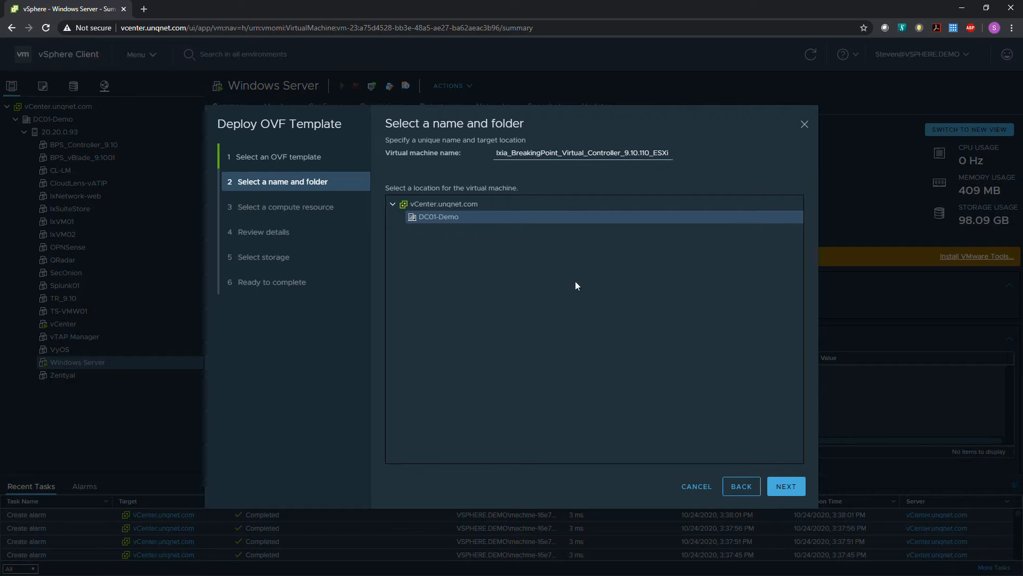
pyautogui.click(786, 486)
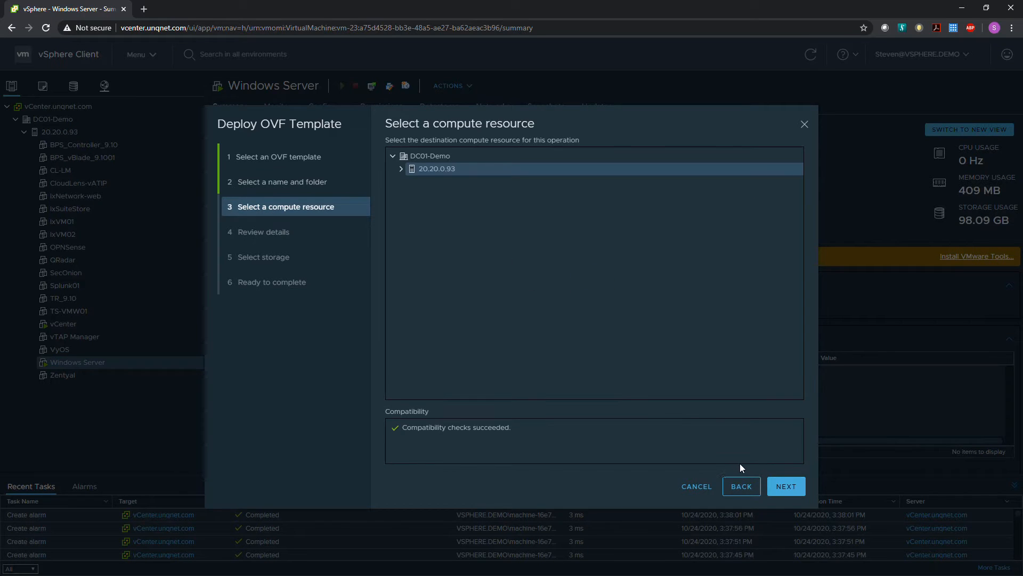
pyautogui.click(786, 486)
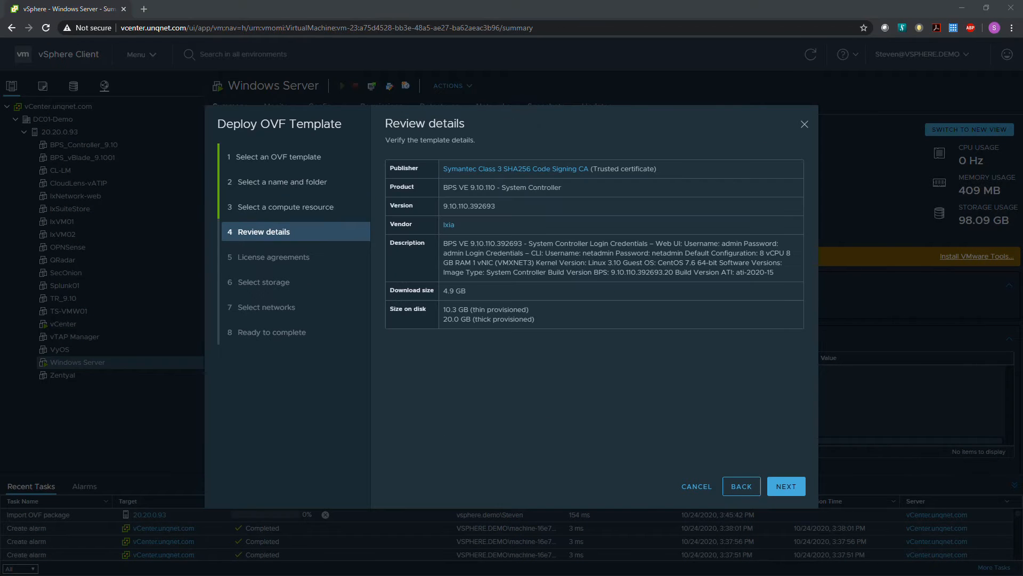
# Accept the license agreements and choose Datastore1 as storage, keeping the Thick Provision Lazy Zeroed disk format.
pyautogui.click(785, 487)
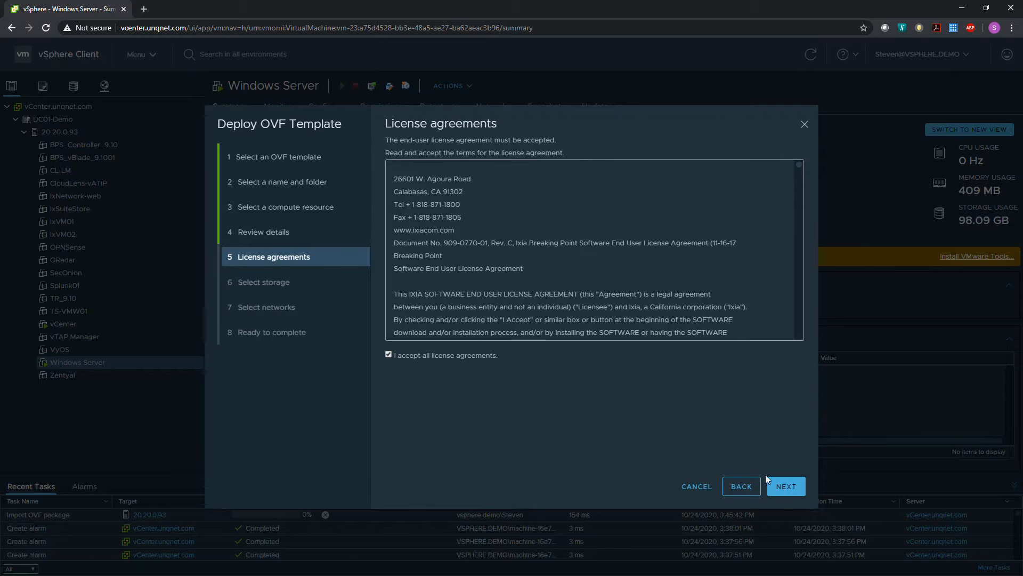
pyautogui.click(779, 484)
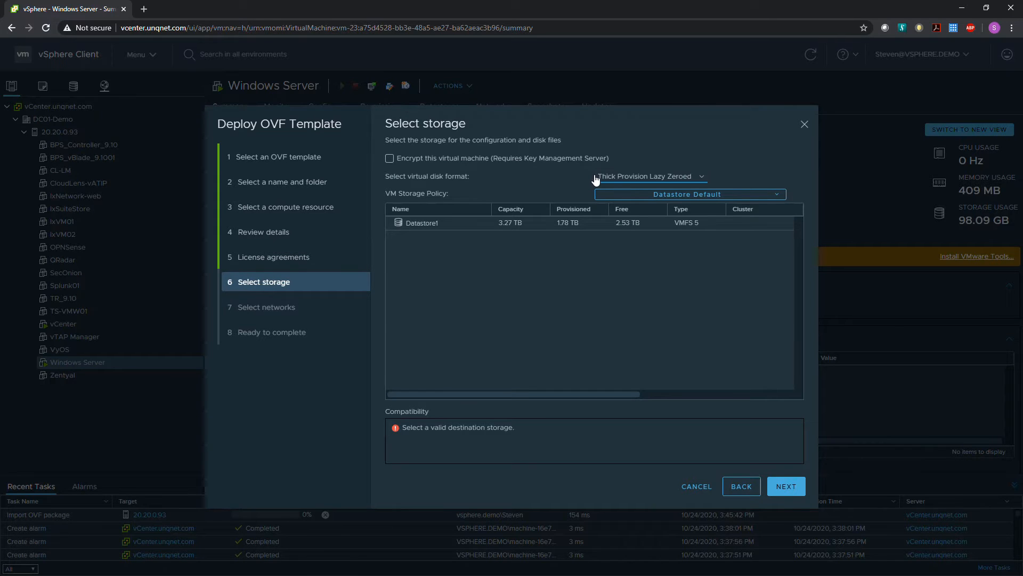
pyautogui.click(507, 225)
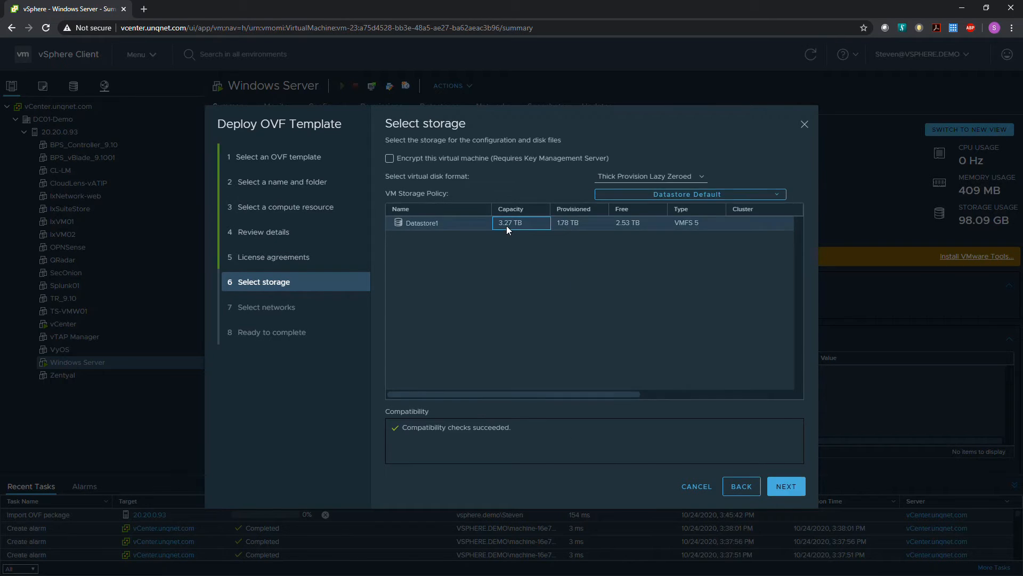
pyautogui.click(449, 226)
pyautogui.click(786, 486)
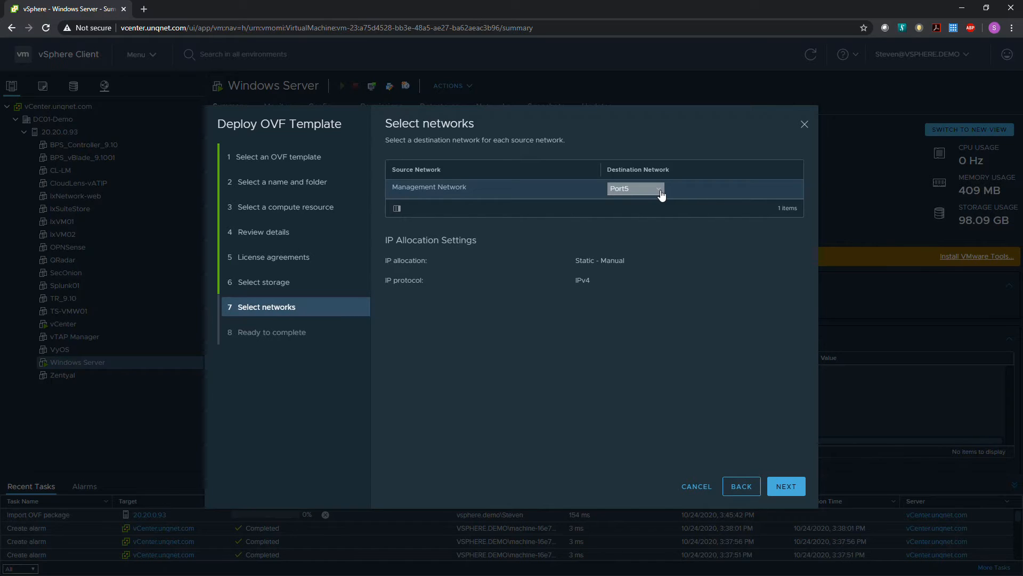
# Map the Management Network to VM Network and finish the OVF deployment.
pyautogui.click(662, 195)
pyautogui.click(635, 286)
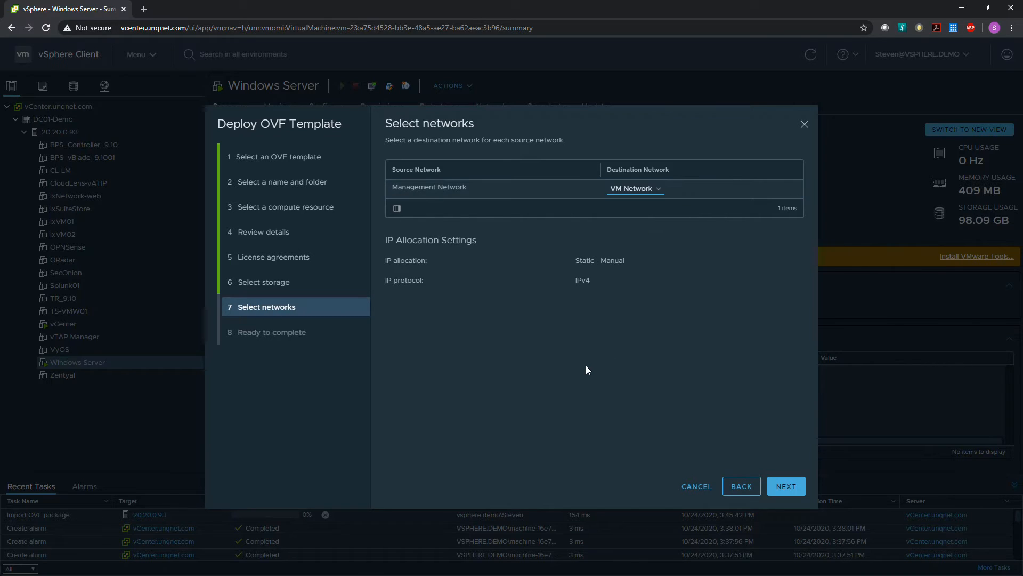
pyautogui.click(784, 486)
pyautogui.click(783, 487)
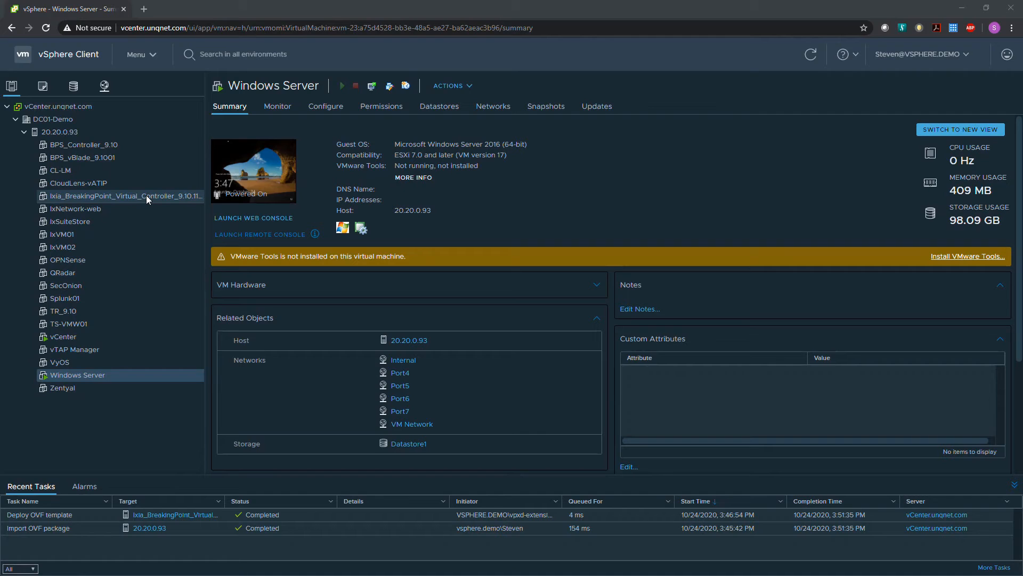
# Configure the deployed BreakingPoint Virtual Controller VM with 4 CPUs and a 100 GB hard disk.
pyautogui.click(146, 195)
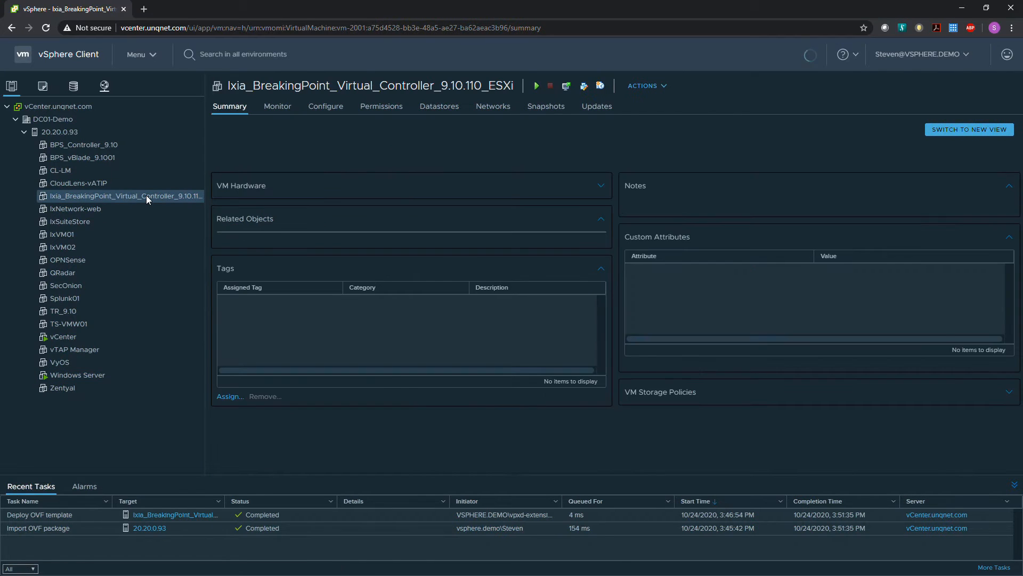
pyautogui.rightClick(147, 196)
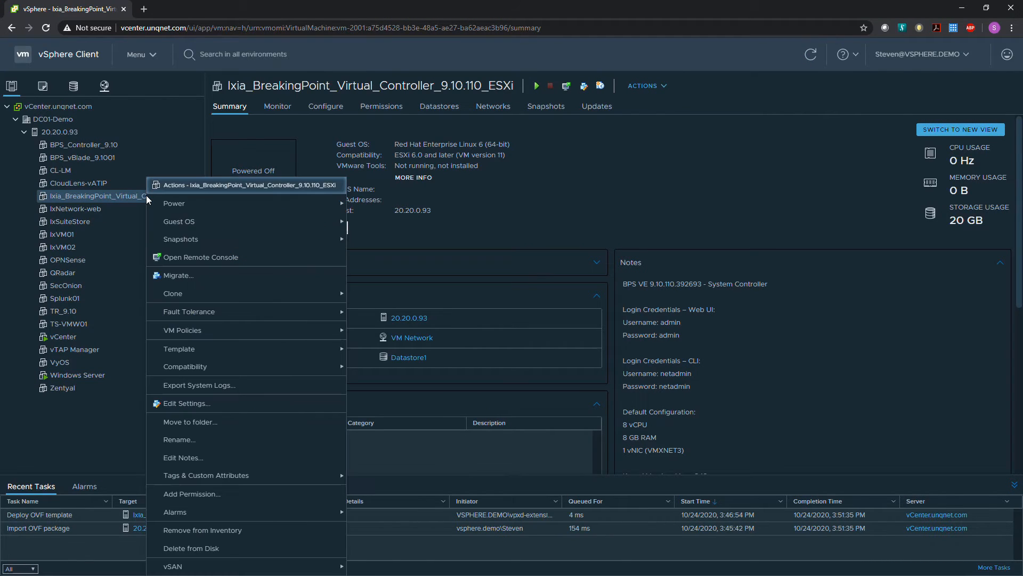
pyautogui.click(188, 404)
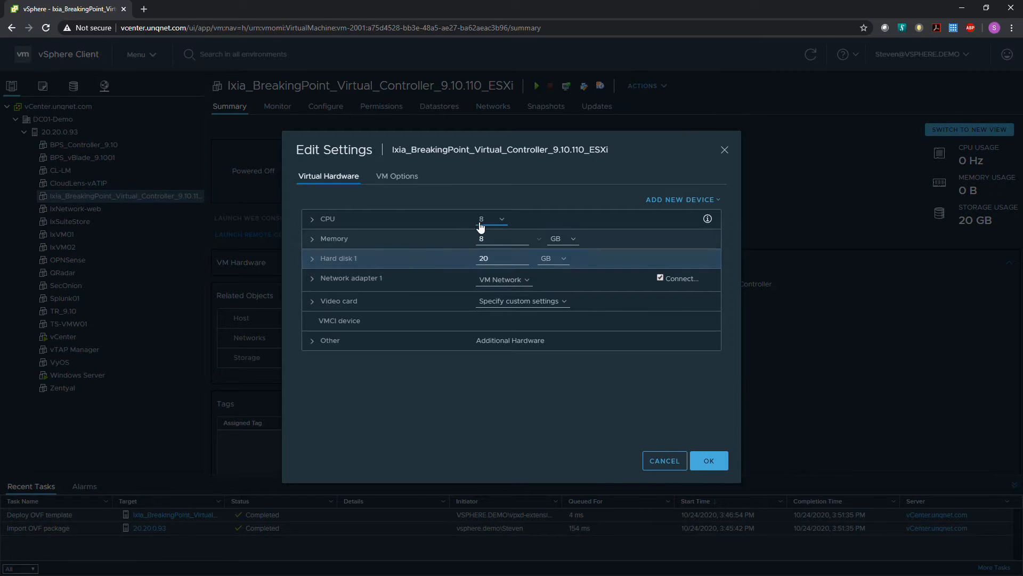
pyautogui.click(503, 219)
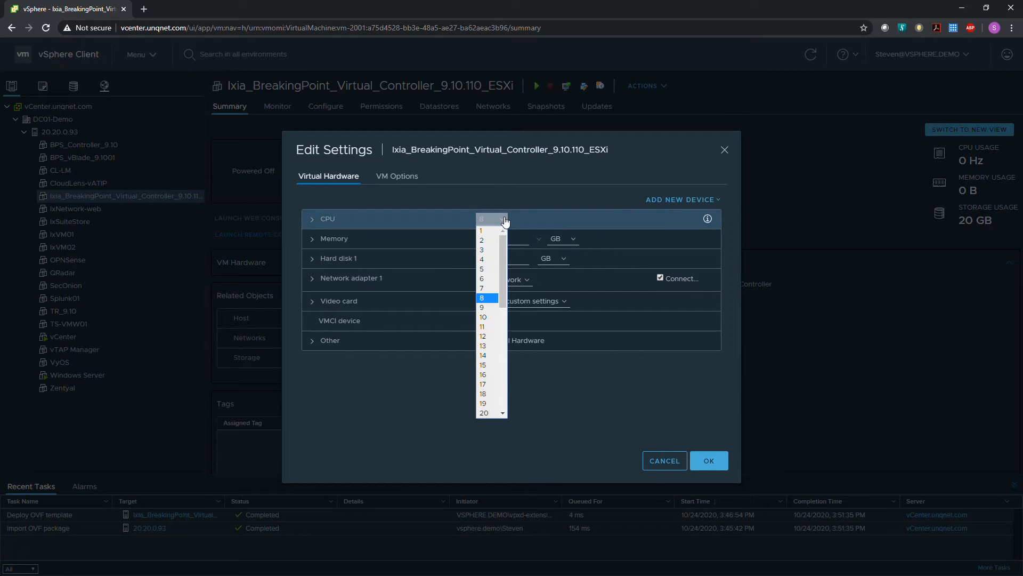
pyautogui.click(484, 261)
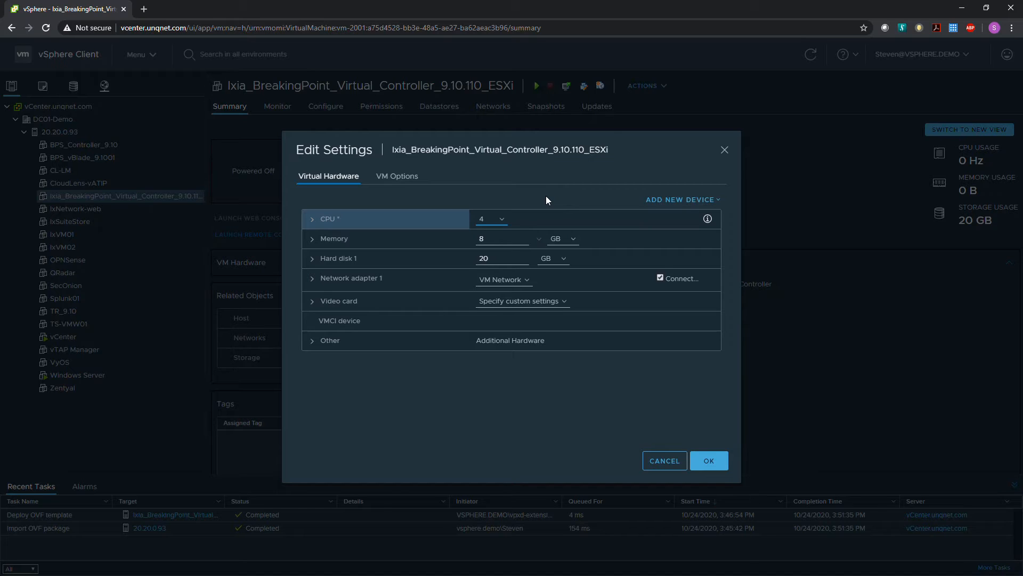
pyautogui.click(494, 258)
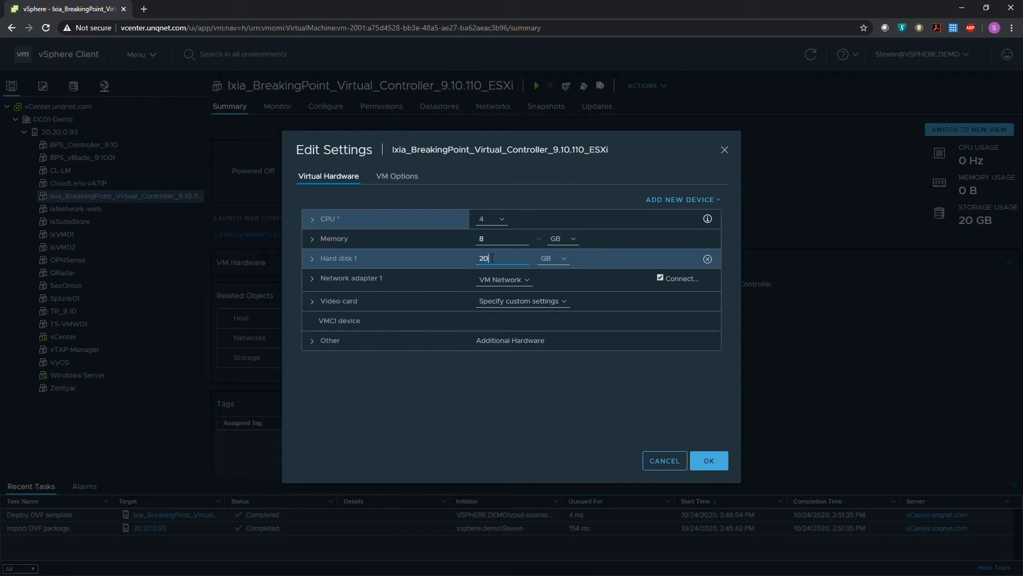
pyautogui.moveTo(491, 258); pyautogui.dragTo(481, 258)
pyautogui.write('100')
pyautogui.click(709, 470)
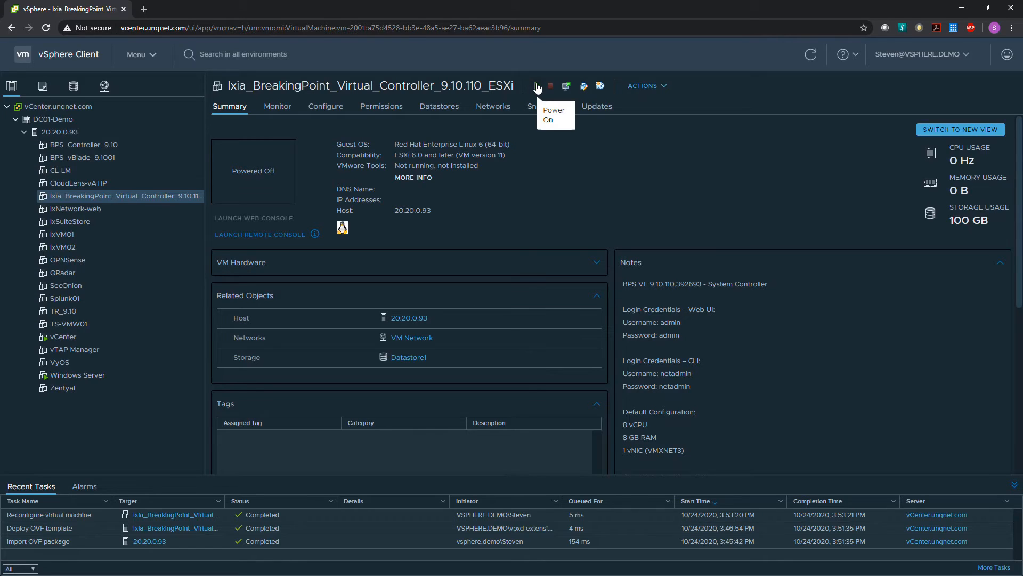
# Power on the BreakingPoint Virtual Controller VM and open its web console.
pyautogui.click(537, 86)
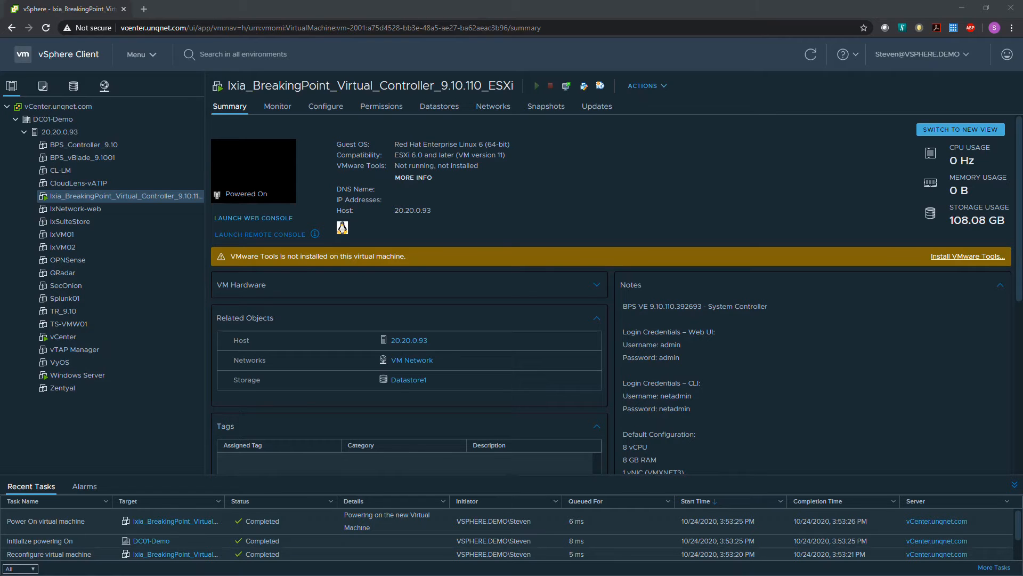
pyautogui.click(263, 182)
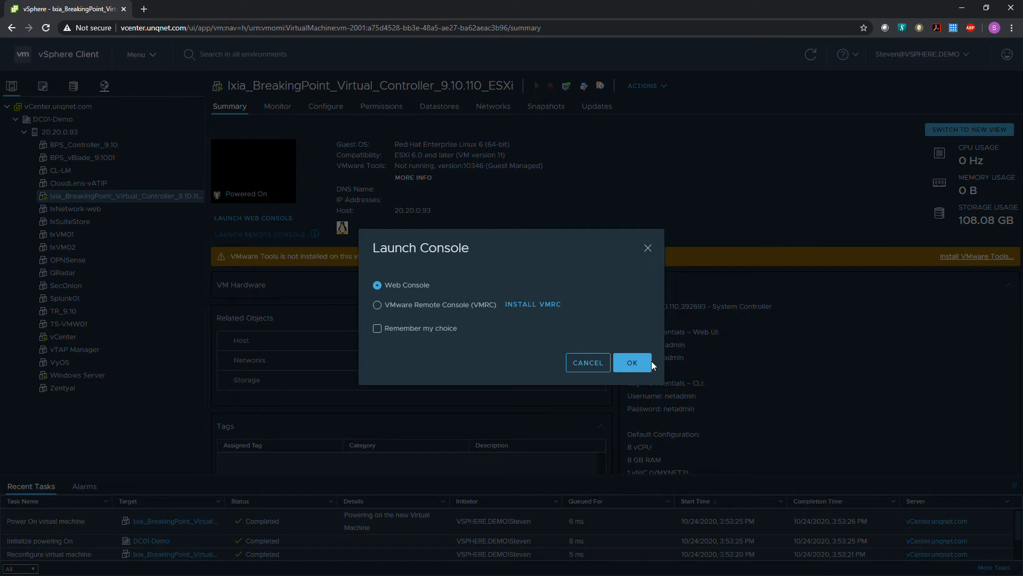
pyautogui.click(649, 361)
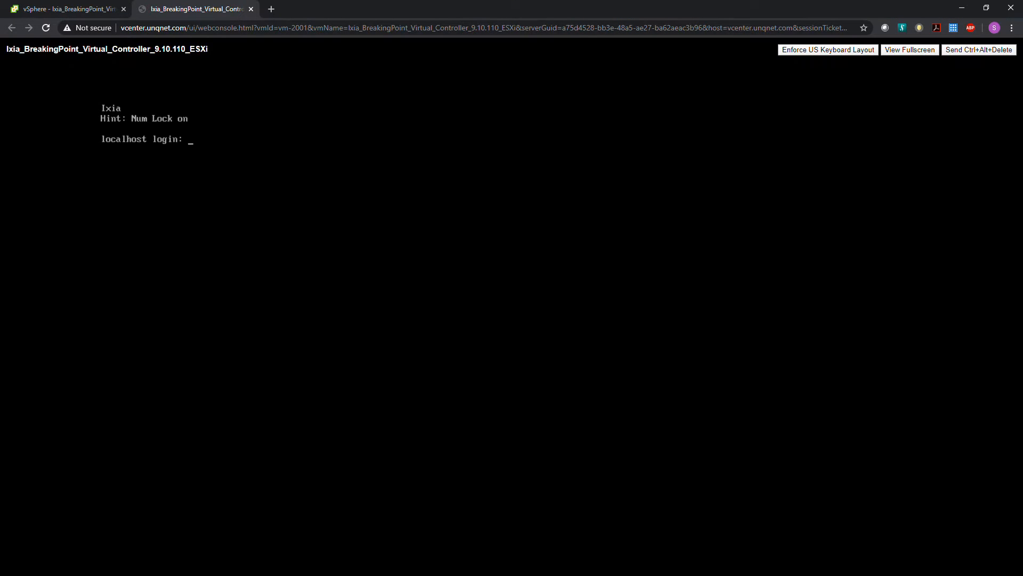
# Log in to the controller console as netadmin with the account password and list the allowed shell commands.
pyautogui.write('netadmin')
pyautogui.press('Return')
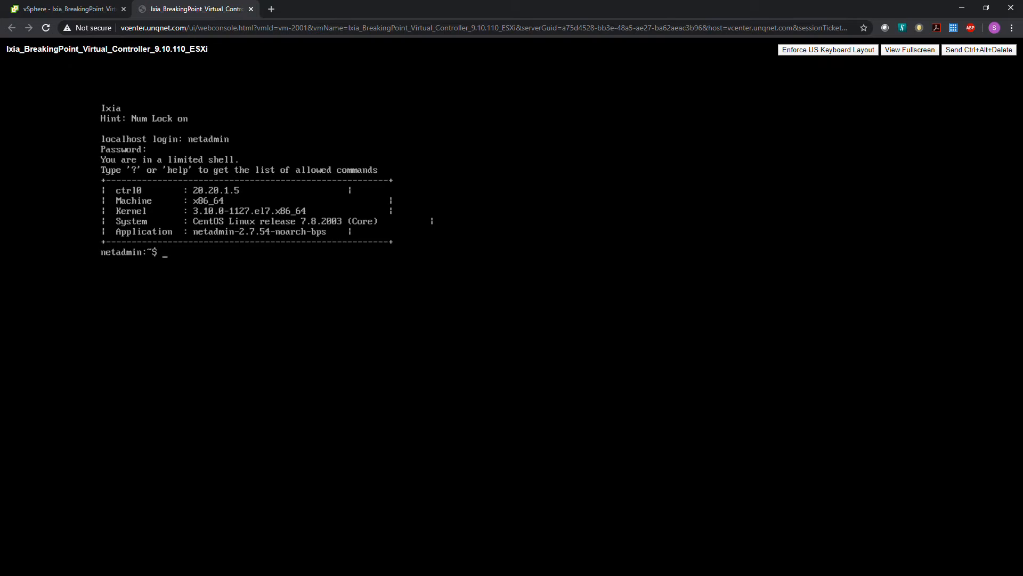
pyautogui.write('?')
pyautogui.press('Return')
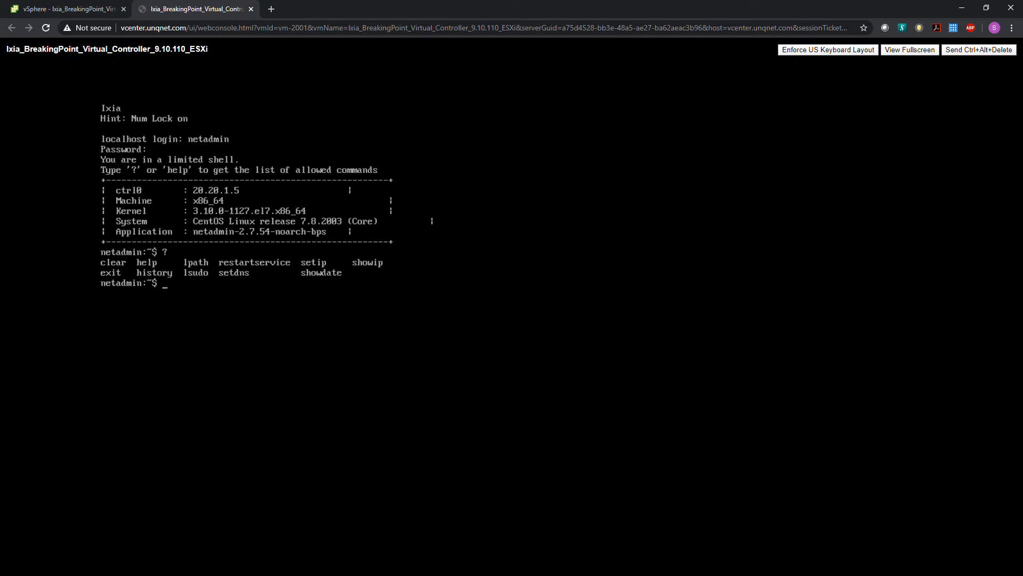
# Try to assign ctrl0 a static address with setip, using IP 20.20.0.225, mask 16 and gateway 20.20.0.1.
pyautogui.click(0, 420)
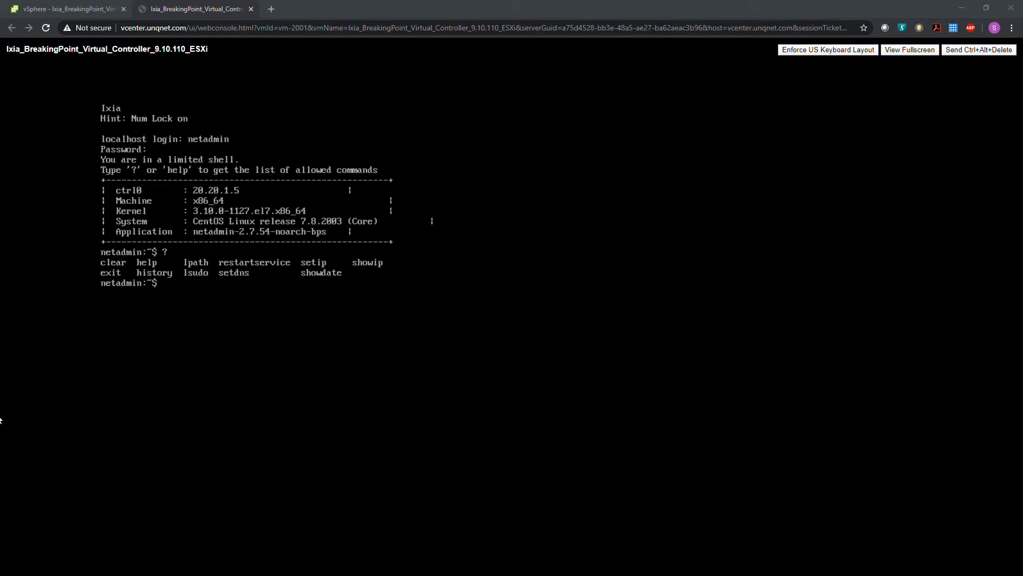
pyautogui.click(0, 419)
pyautogui.write('setip')
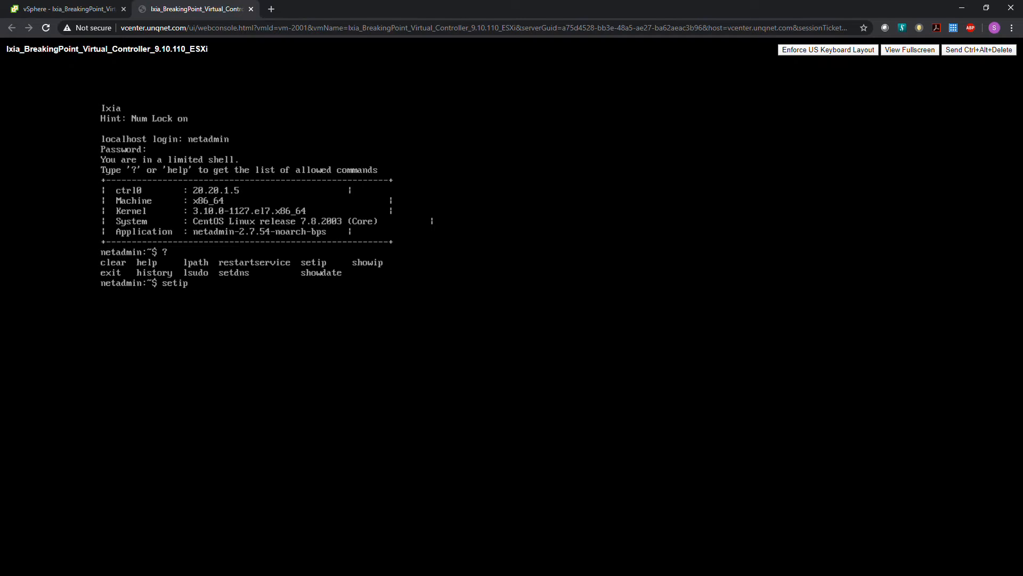
pyautogui.write(' -iface ctrl0 -ip 20.20.0.225')
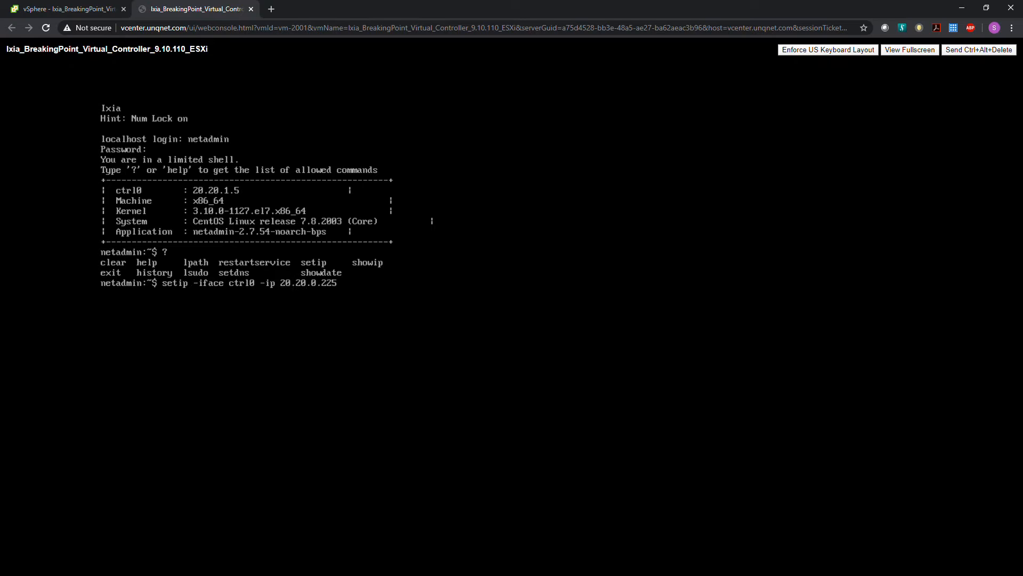
pyautogui.write(' -mask 16 -gw 20.20.0.1')
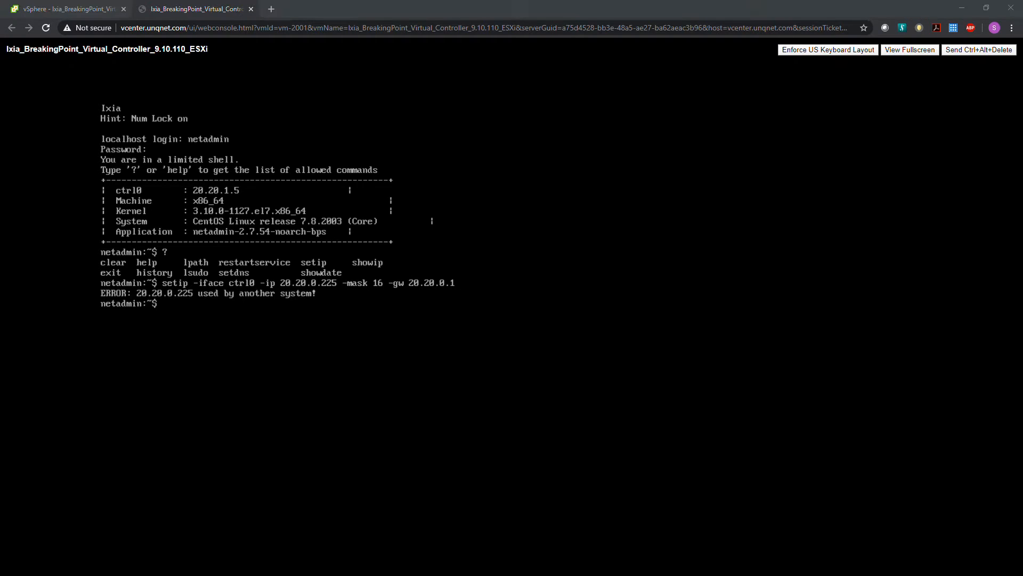
# Rerun the setip command for ctrl0 with the IP address changed to 20.20.1.225.
pyautogui.press('Up')
pyautogui.press('Left')
pyautogui.press('Left')
pyautogui.press('Left')
pyautogui.press('Left')
pyautogui.press('Left')
pyautogui.press('Left')
pyautogui.press('BackSpace')
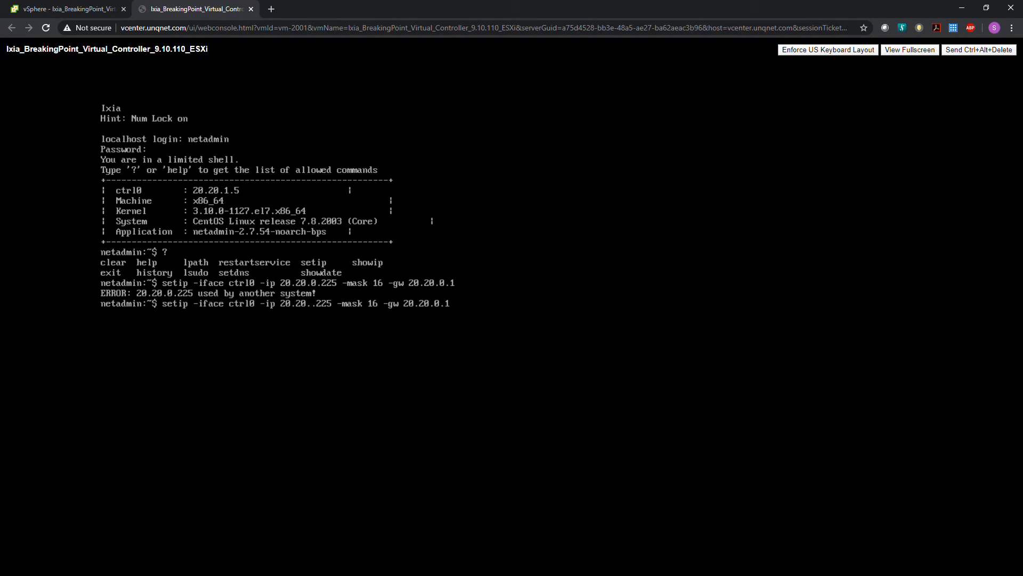
pyautogui.write('1')
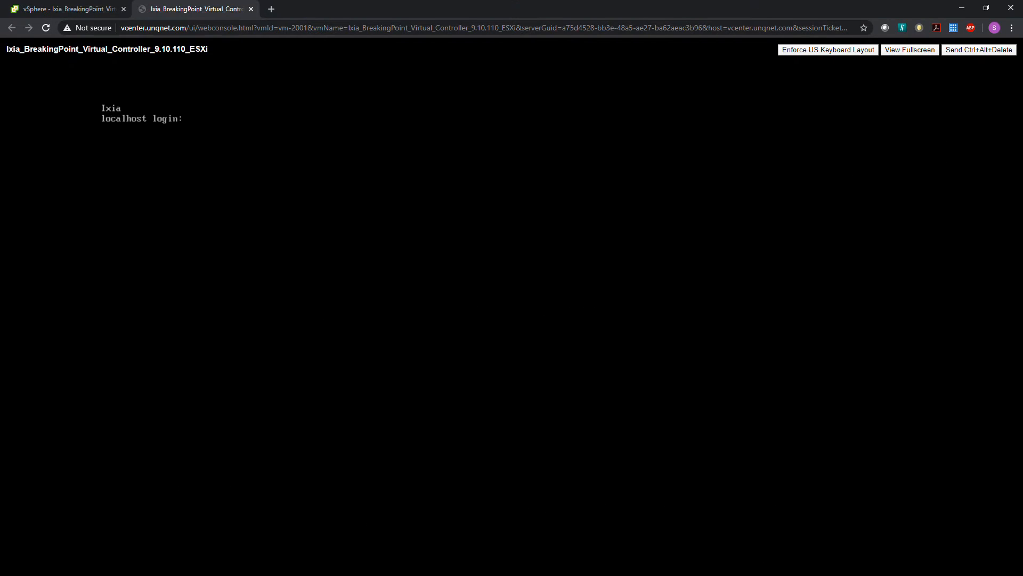
# Log back in to the controller console as netadmin with the account password.
pyautogui.write('netadmin')
pyautogui.press('Return')
pyautogui.press('Return')
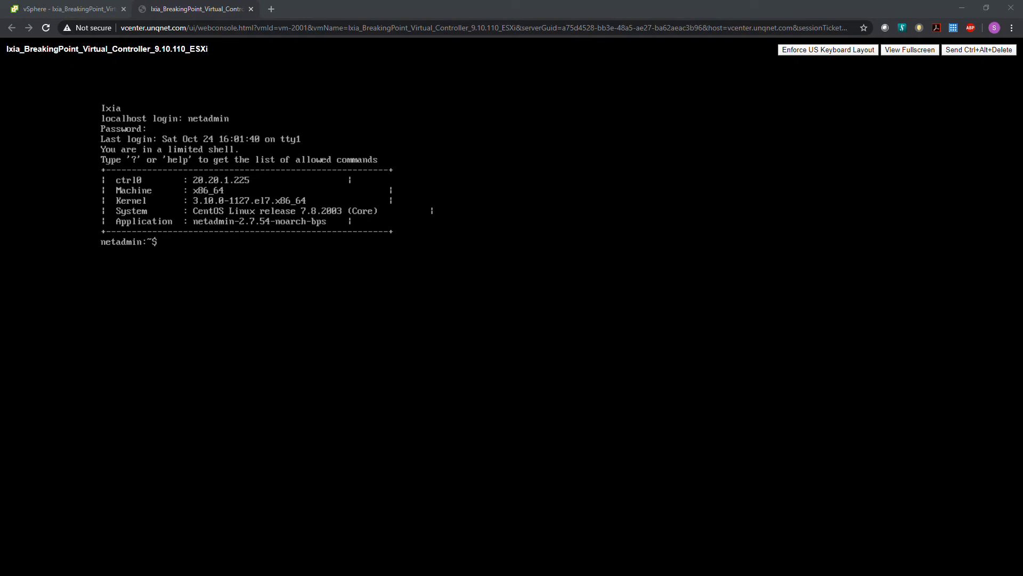
# Open the controller's web interface at 20.20.1.225 in a new browser tab and proceed past the certificate warning.
pyautogui.click(271, 9)
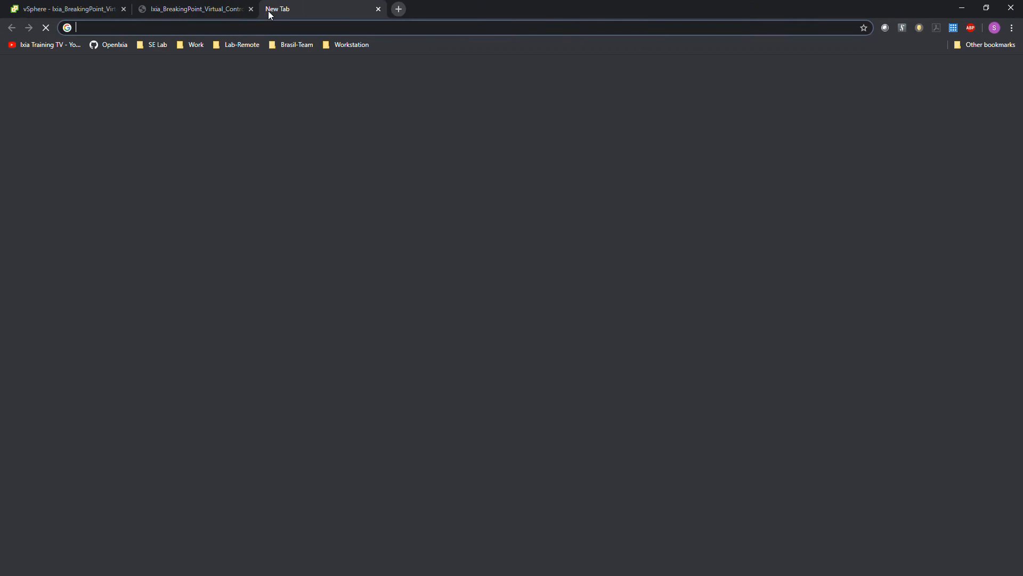
pyautogui.write('20.20.1.225')
pyautogui.press('Return')
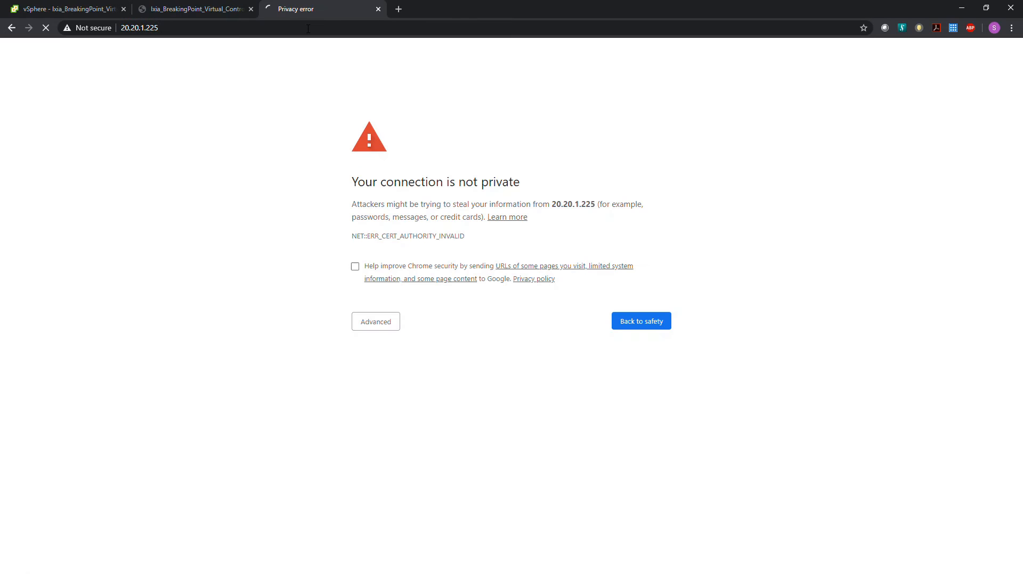
pyautogui.click(371, 322)
pyautogui.click(370, 406)
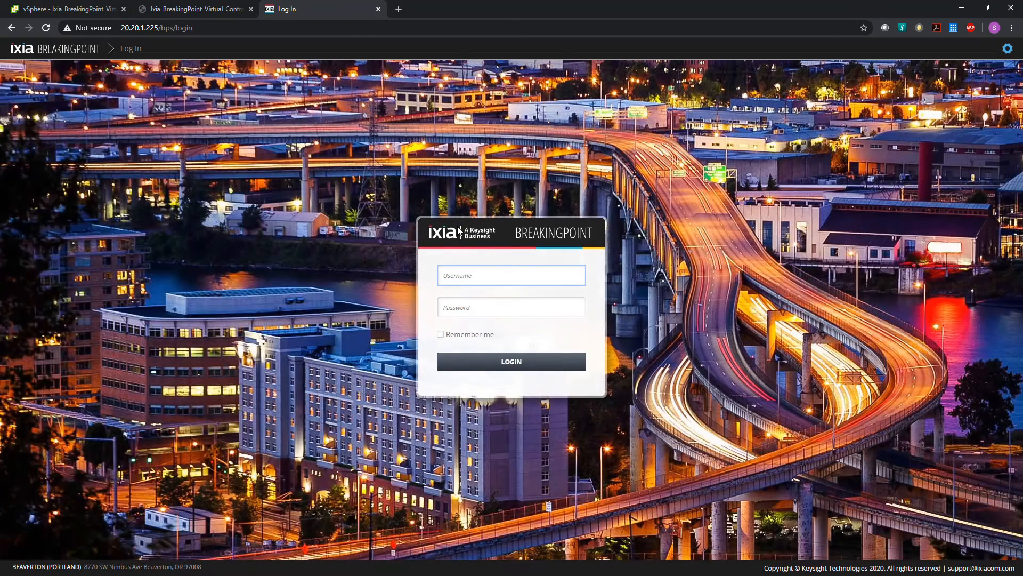
# Log in to the BreakingPoint web interface as admin with the account password and accept the privacy notice.
pyautogui.write('admin')
pyautogui.press('Tab')
pyautogui.write('admin')
pyautogui.press('Return')
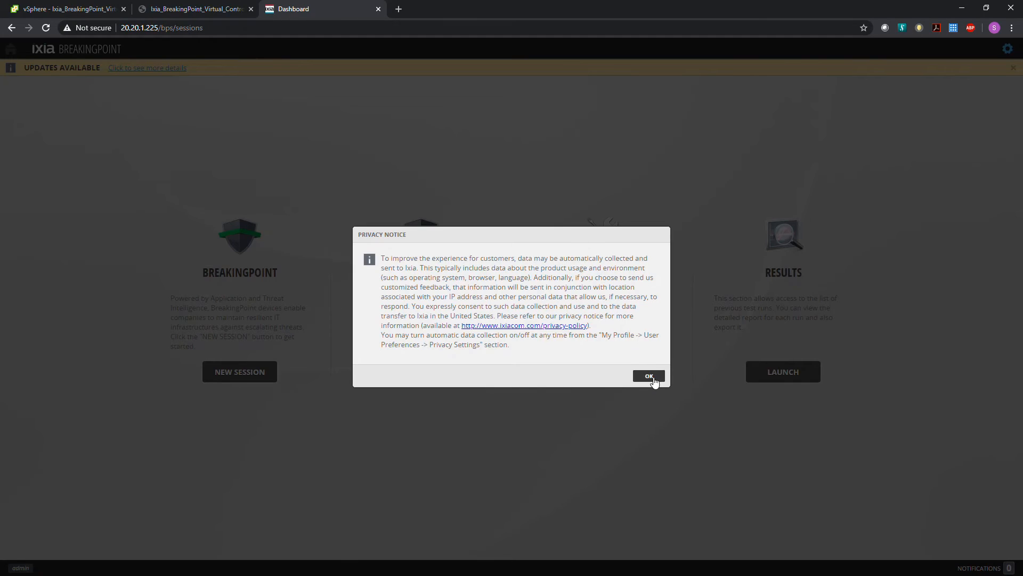
pyautogui.click(650, 377)
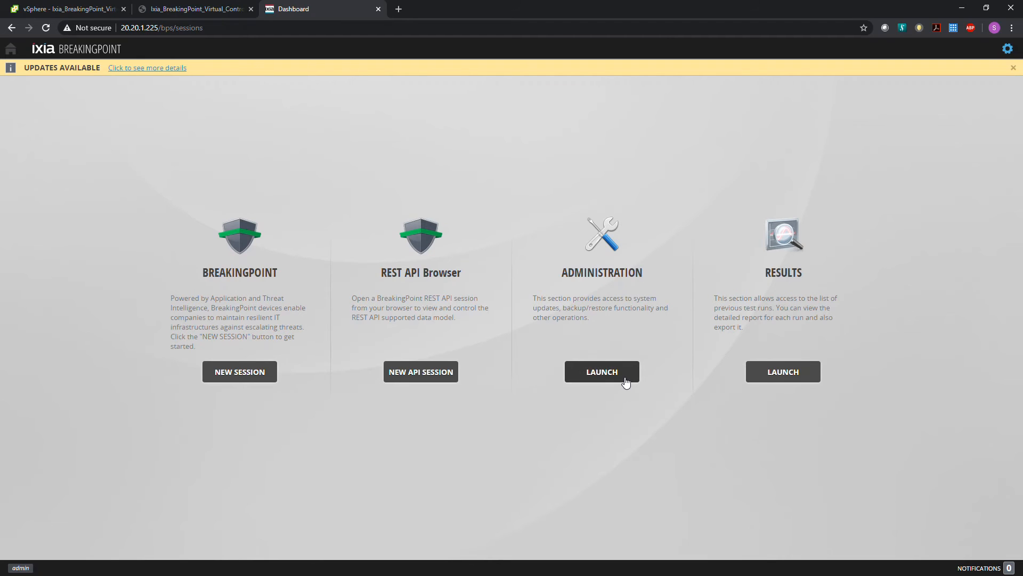
# Start a new virtual blade configuration in the VM deployment section of Administration.
pyautogui.click(626, 381)
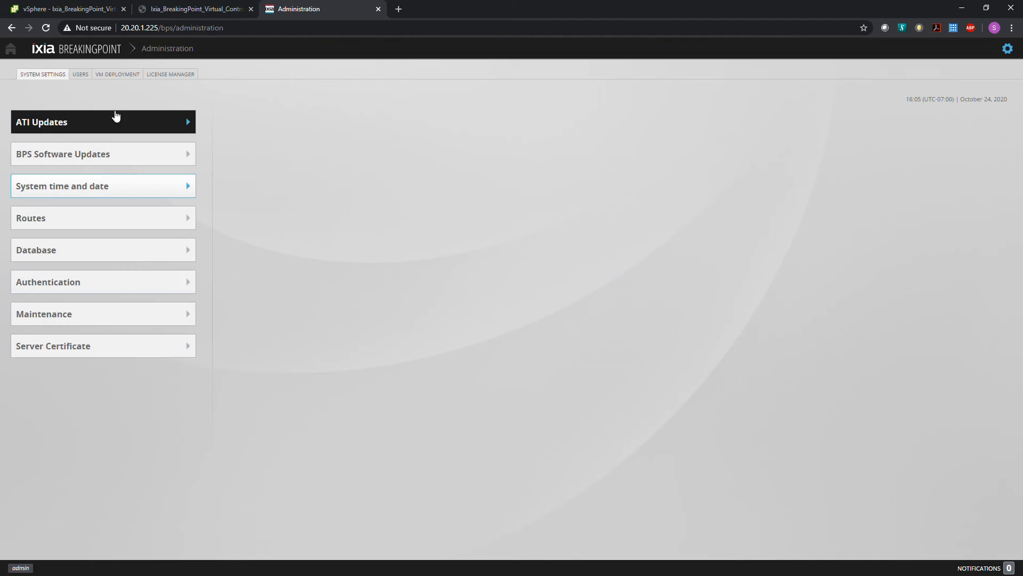
pyautogui.click(120, 75)
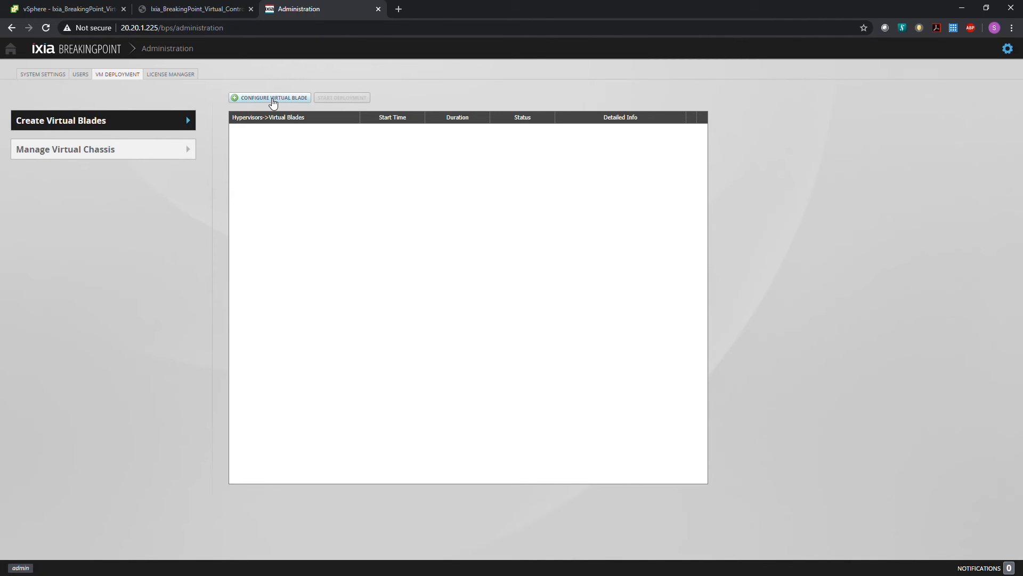
pyautogui.click(273, 98)
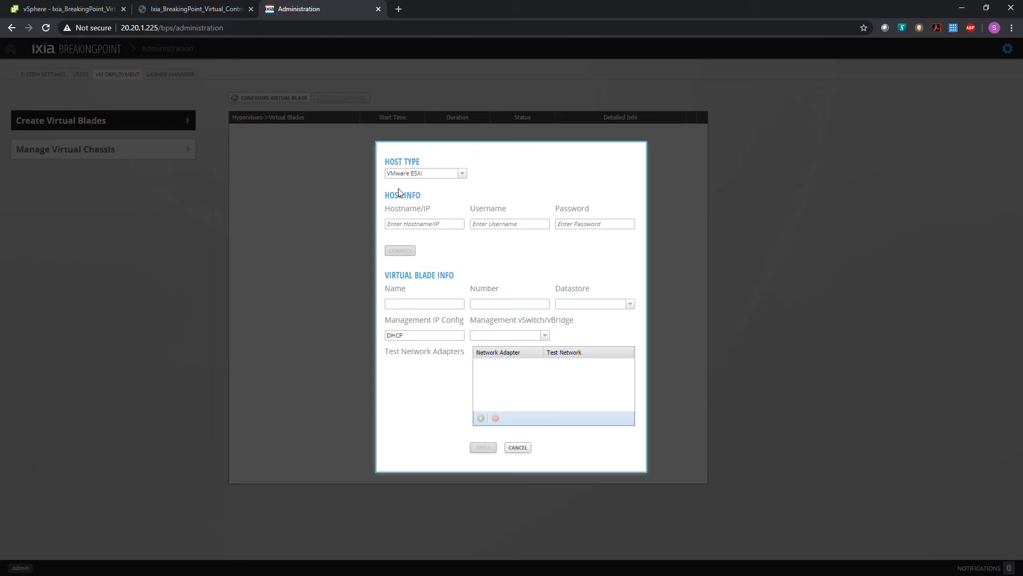
# Connect to the VMware ESXi host 20.20.0.93 as root with the host password.
pyautogui.click(430, 224)
pyautogui.write('20.20.0')
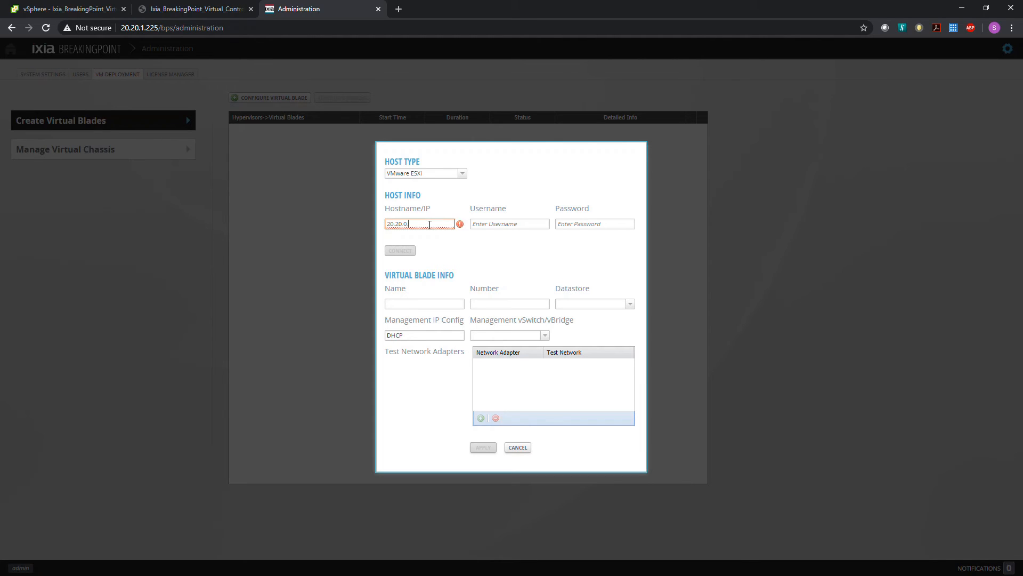
pyautogui.write('.93')
pyautogui.press('Tab')
pyautogui.write('r')
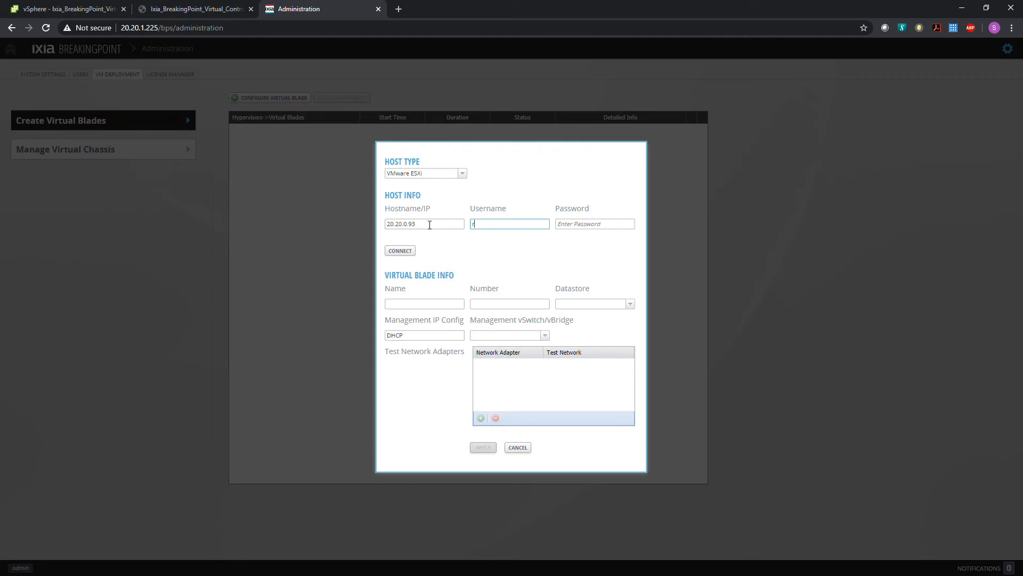
pyautogui.press('Tab')
pyautogui.write('*')
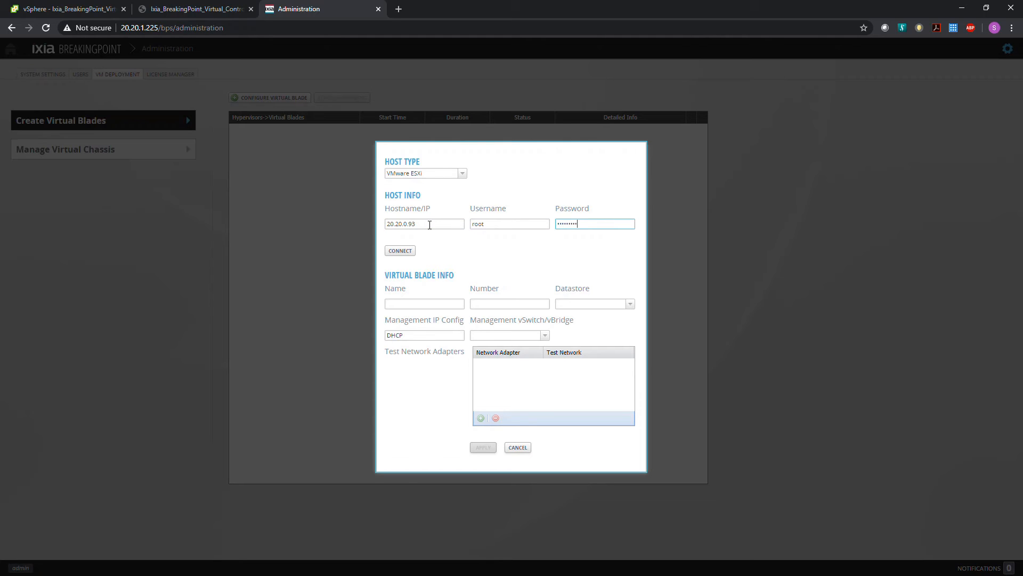
pyautogui.click(405, 252)
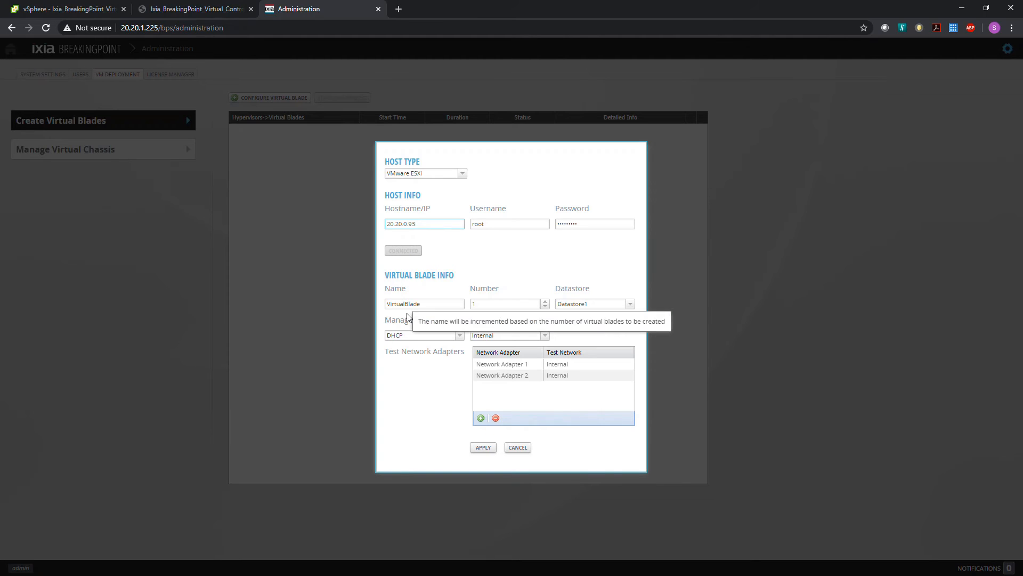
# Name the virtual blade BPS-Blade01, keeping the number at 1 and the datastore as Datastore1.
pyautogui.moveTo(431, 304); pyautogui.dragTo(382, 299)
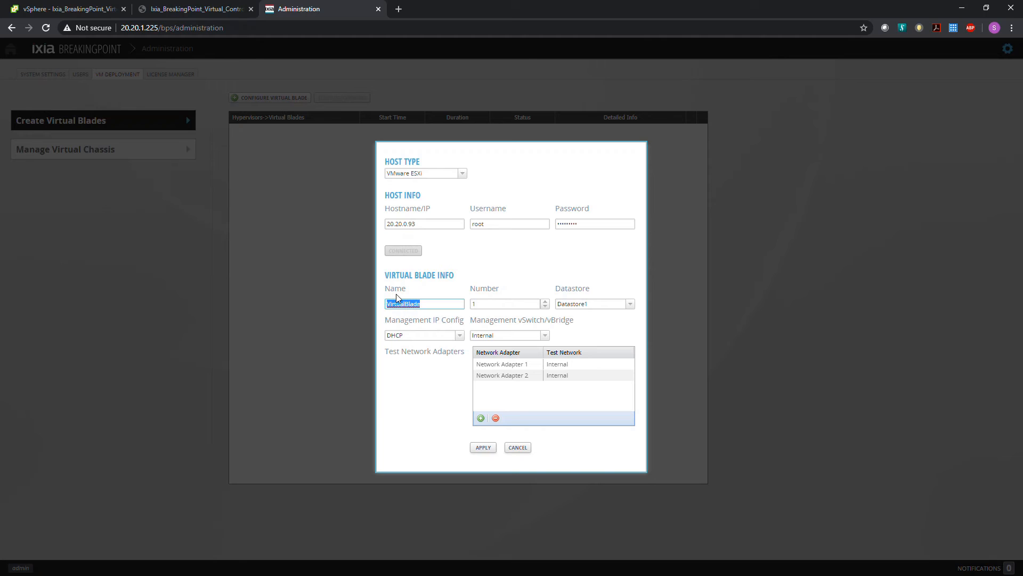
pyautogui.write('BPS-Blade01')
pyautogui.click(473, 304)
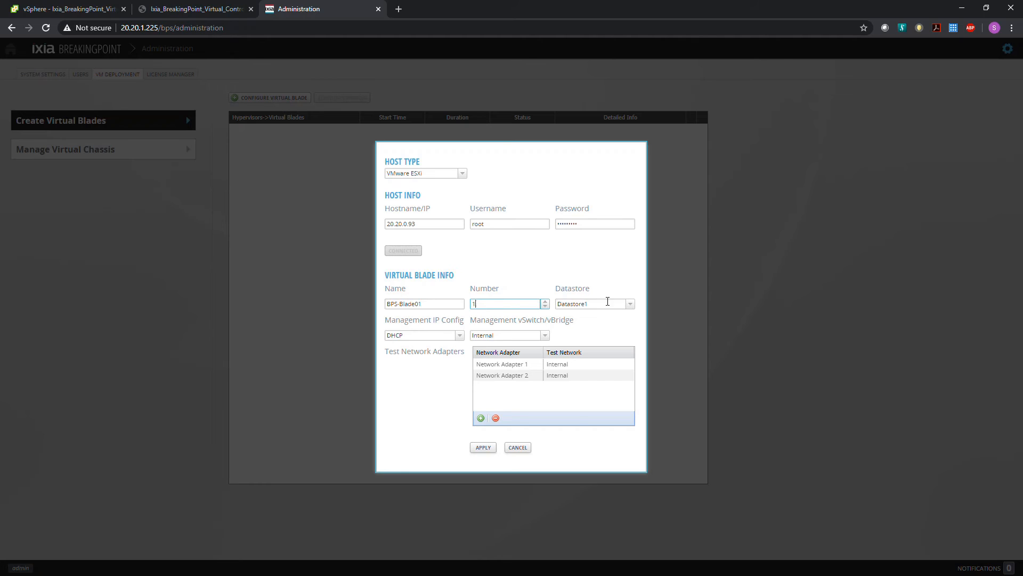
pyautogui.click(631, 306)
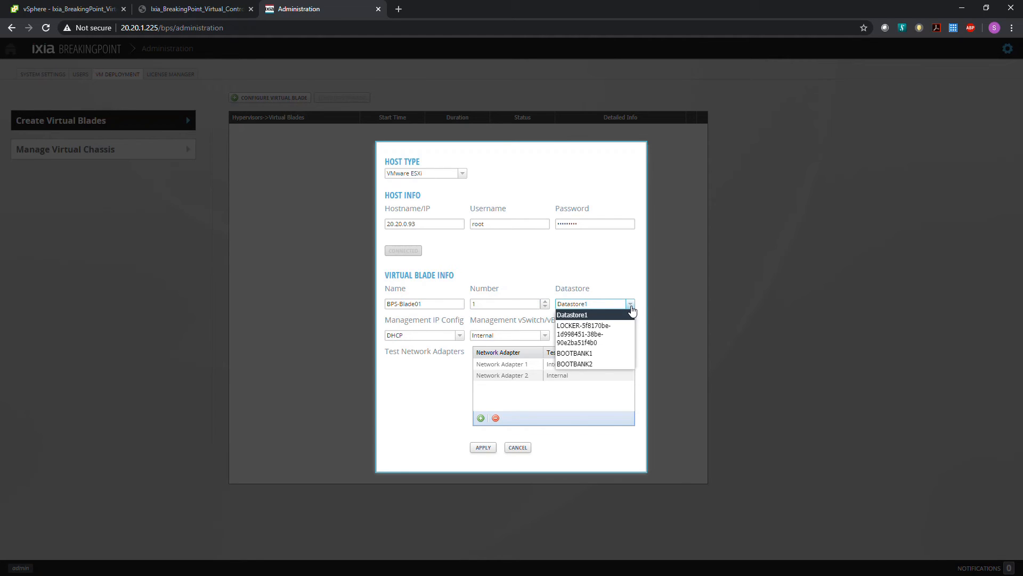
pyautogui.click(631, 306)
# Switch the blade's management IP configuration to Static and set its IP to 20.20.1.226.
pyautogui.click(423, 335)
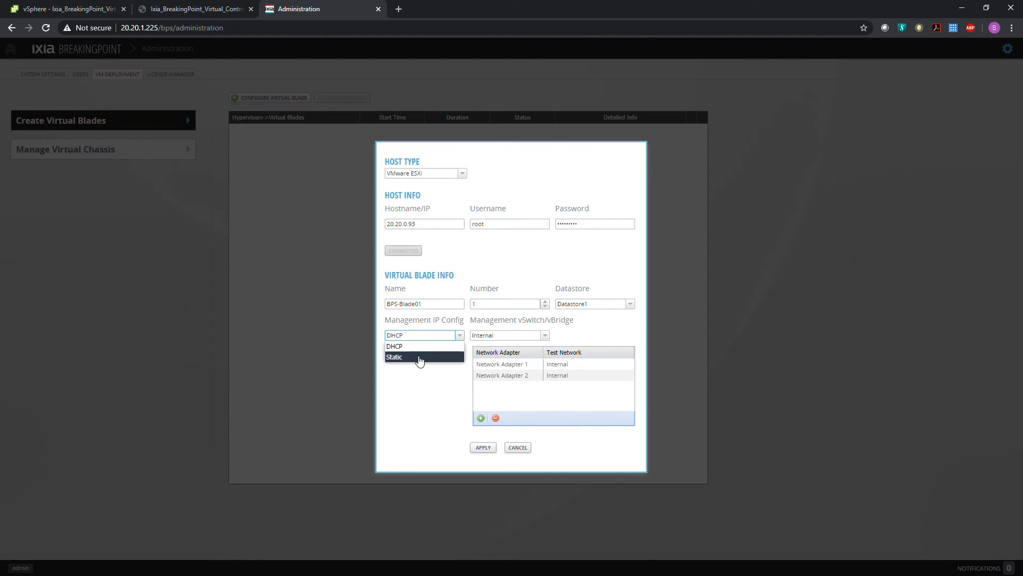
pyautogui.click(420, 357)
pyautogui.click(420, 362)
pyautogui.click(484, 364)
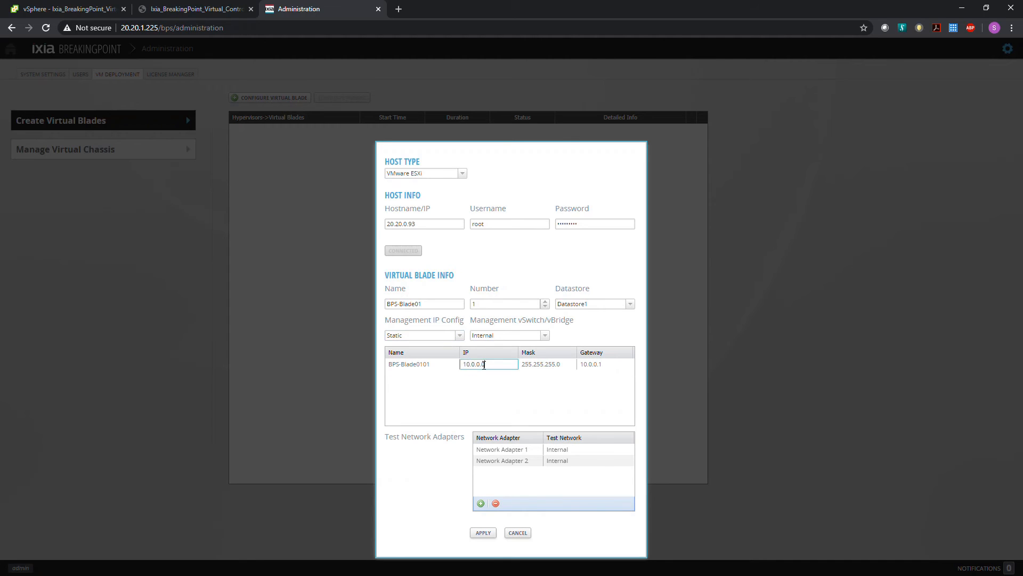
pyautogui.doubleClick(484, 365)
pyautogui.write('20.20.12')
# Set the blade's management subnet mask to 255.255.0.0 and its gateway to 20.20.0.1.
pyautogui.click(556, 365)
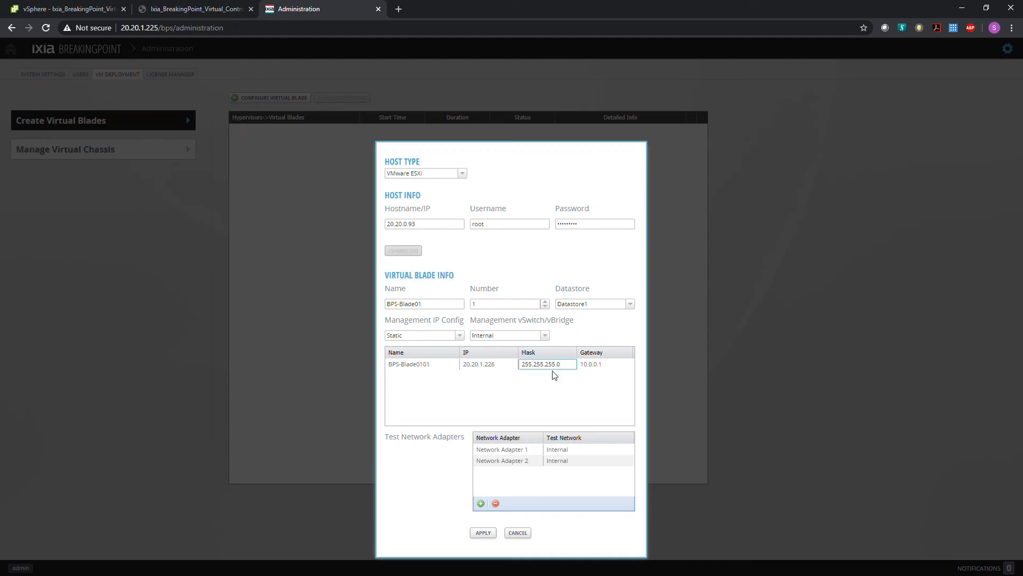
pyautogui.press('BackSpace')
pyautogui.press('BackSpace')
pyautogui.press('BackSpace')
pyautogui.write('0')
pyautogui.click(606, 365)
pyautogui.moveTo(605, 366); pyautogui.dragTo(579, 365)
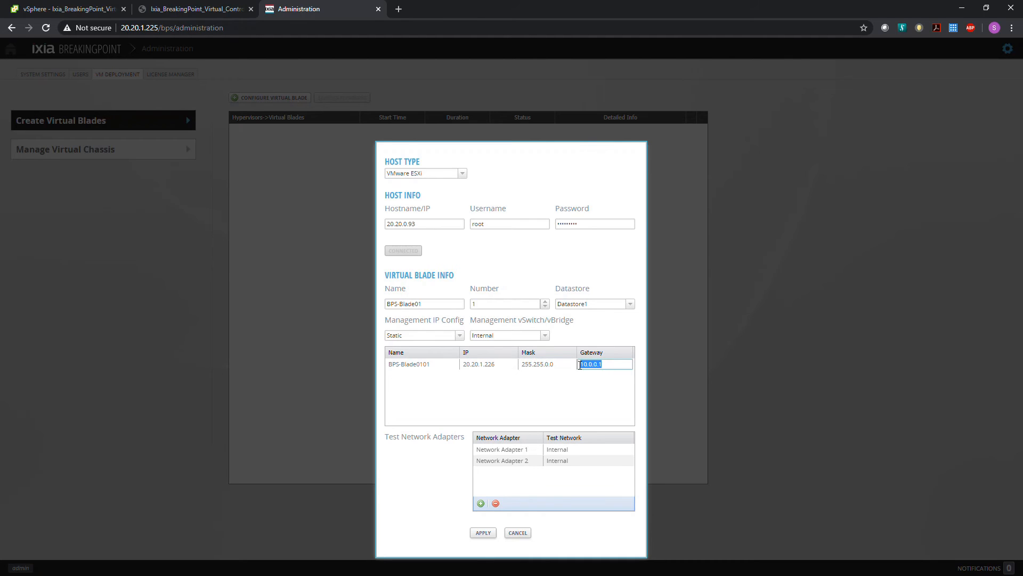
pyautogui.write('20.20.0.1')
# Set the management vSwitch to VM Network and add two more test network adapters to the blade.
pyautogui.click(534, 337)
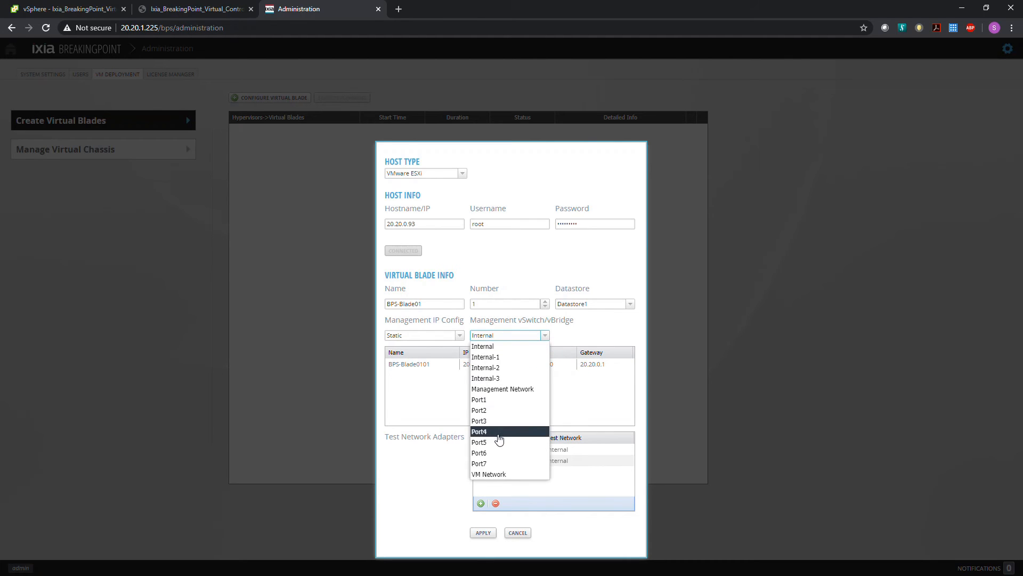
pyautogui.click(488, 474)
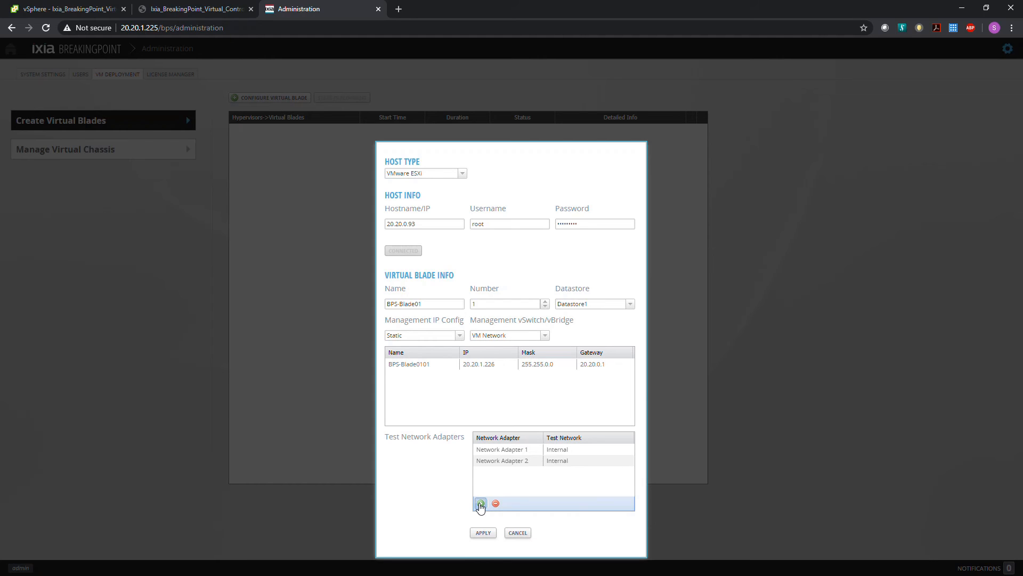
pyautogui.click(480, 503)
pyautogui.click(480, 504)
# Assign Network Adapters 1 to 4 to the test networks Port1, Port2, Port3 and Internal-2 respectively.
pyautogui.click(585, 450)
pyautogui.click(586, 449)
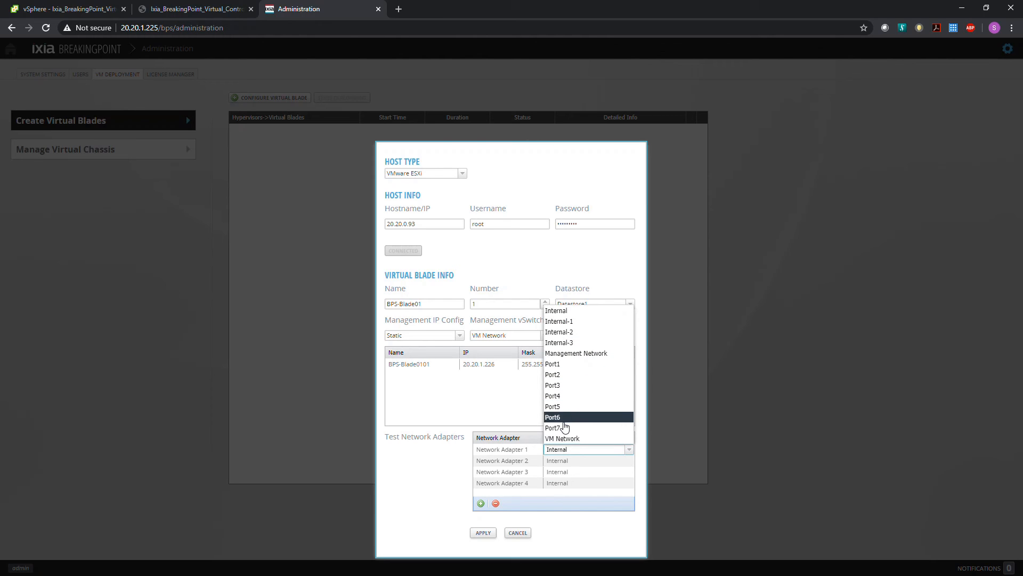
pyautogui.click(568, 365)
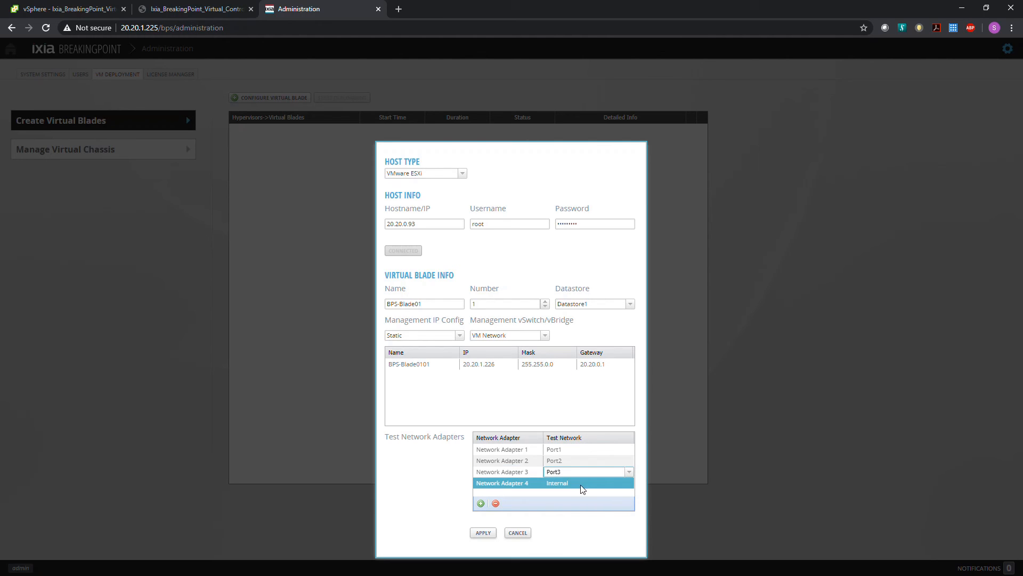
pyautogui.click(596, 482)
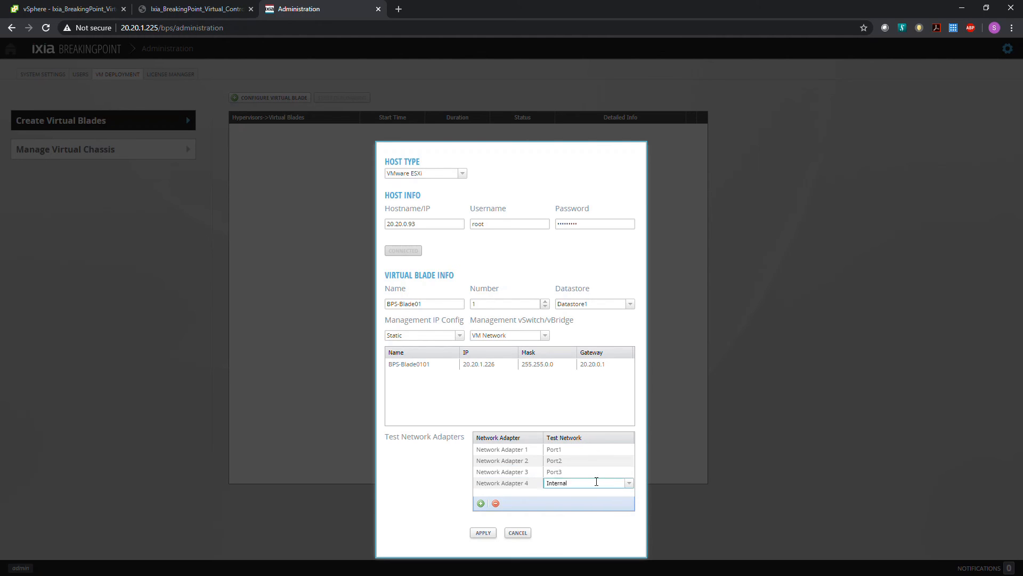
pyautogui.click(628, 483)
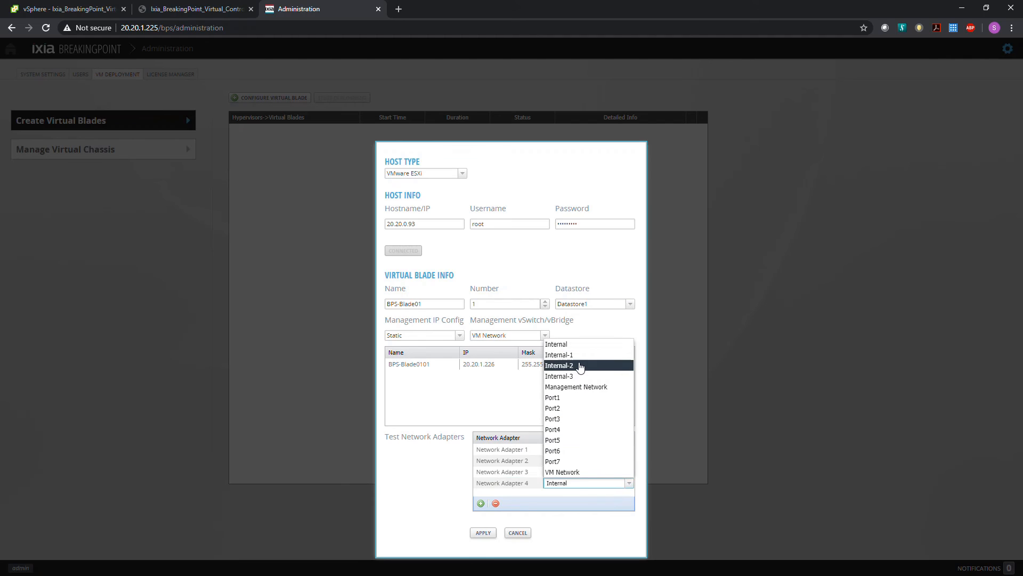
pyautogui.click(581, 366)
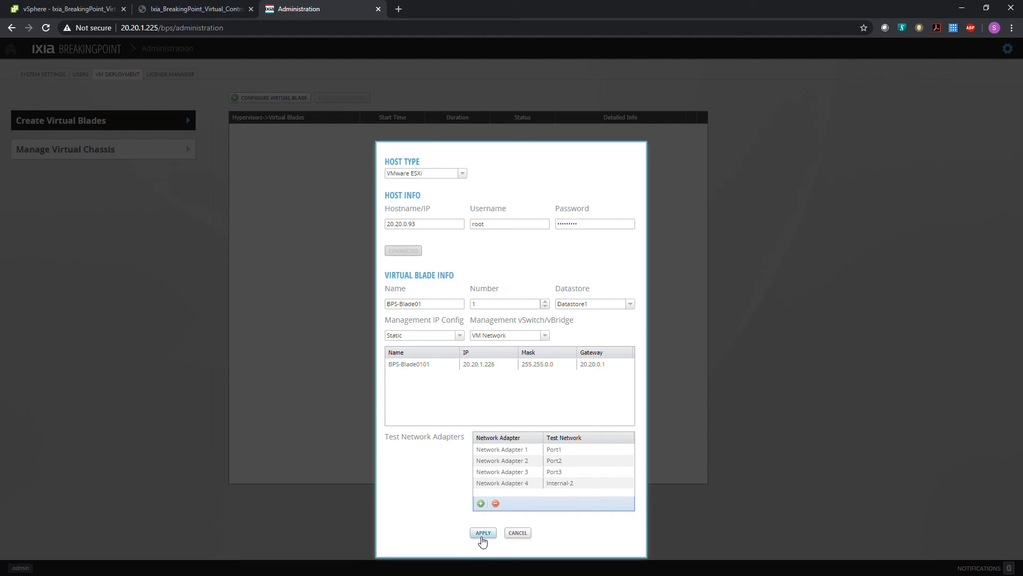
# Apply the virtual blade configuration and deploy it, and check the blade's slot in the virtual chassis.
pyautogui.click(483, 533)
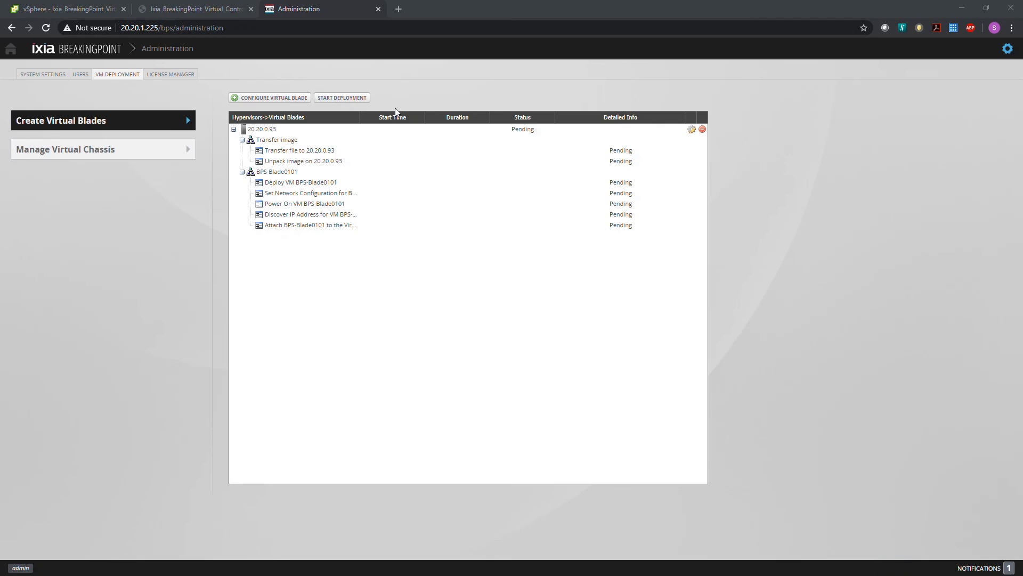
pyautogui.click(344, 99)
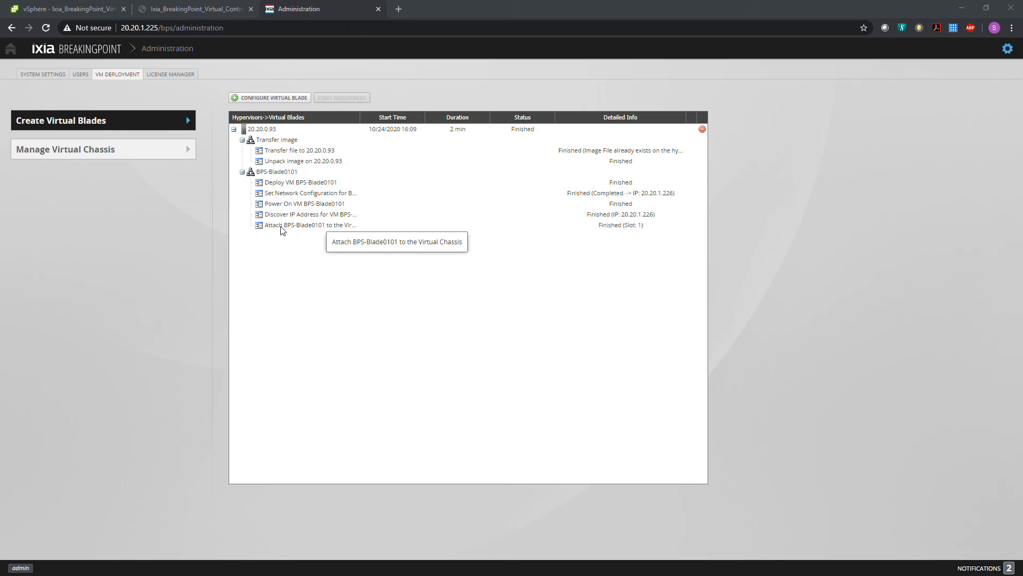
pyautogui.click(53, 152)
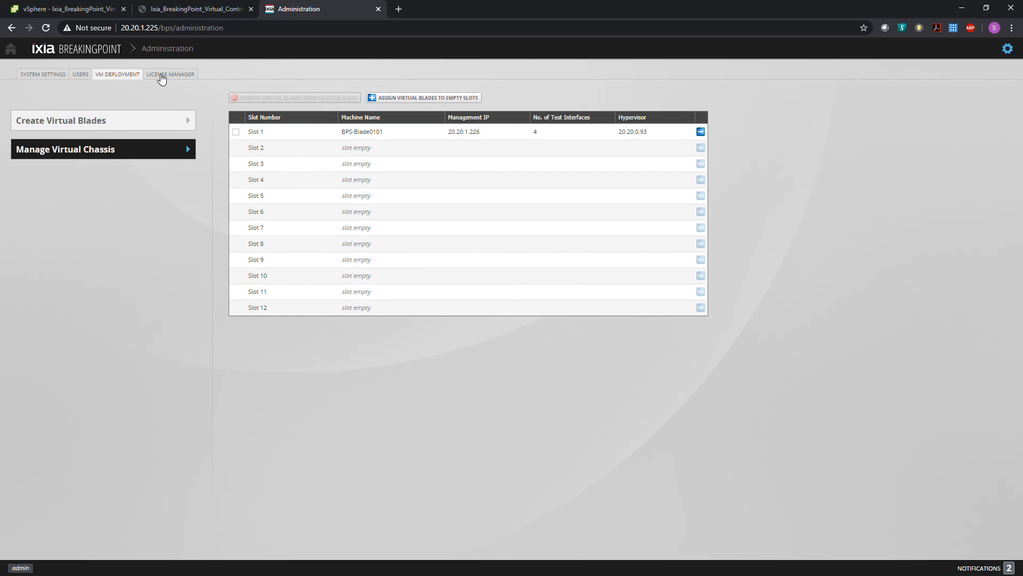
# Open license activation in the License Manager for the localhost license server.
pyautogui.click(162, 77)
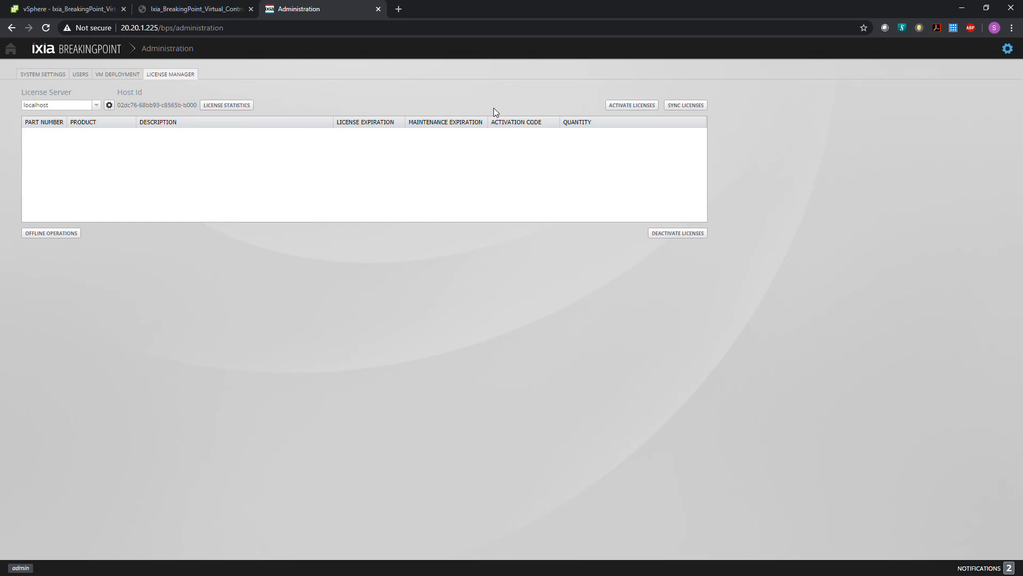
pyautogui.click(632, 105)
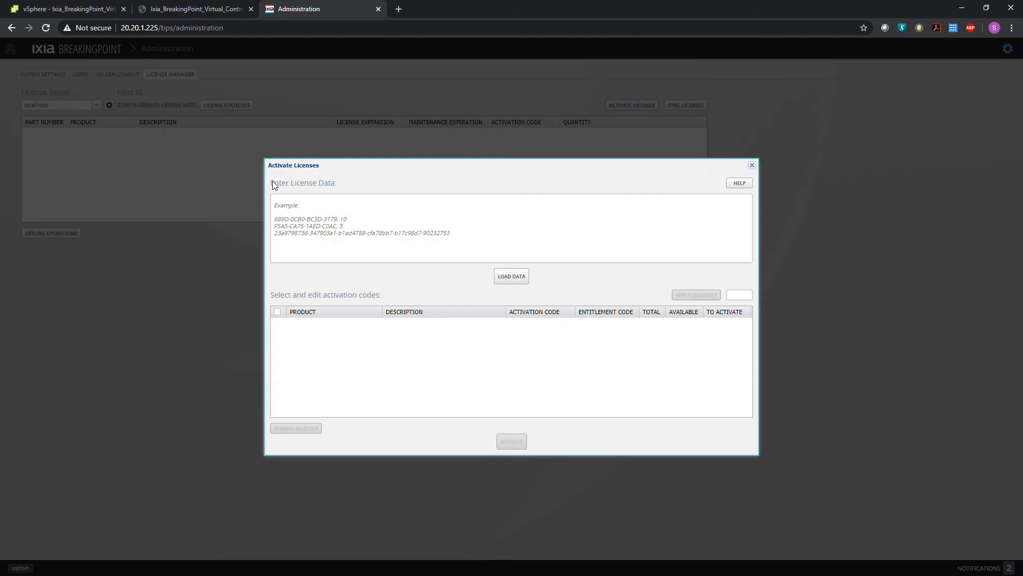